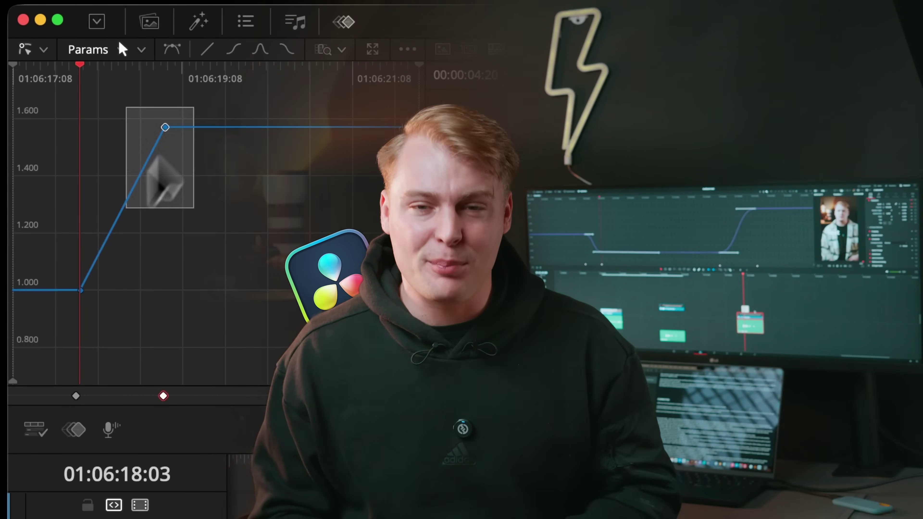
Step: Smooth the ramp between the two keyframes in the curve editor with an ease-in and ease-out curve
drag(152, 164, 64, 335)
click(259, 48)
drag(125, 127, 157, 240)
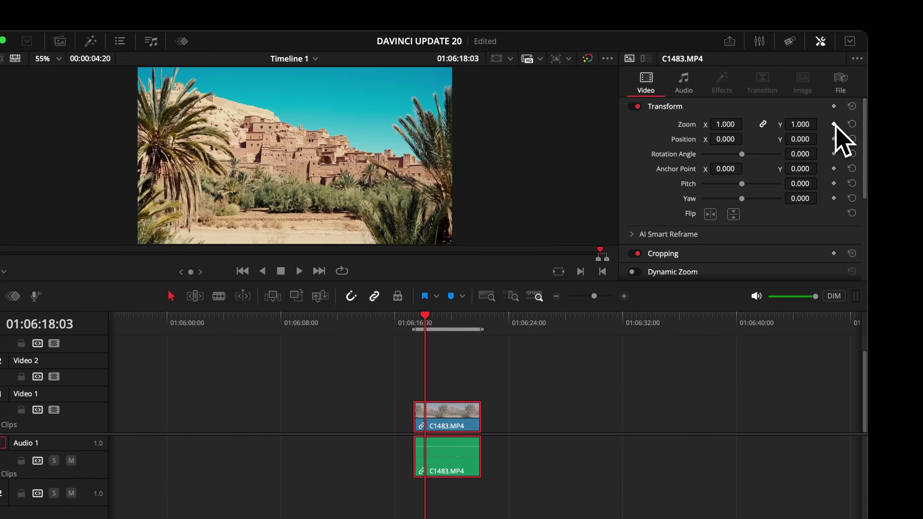
Step: Keyframe the C1483.MP4 clip's zoom at 01:06:18:03 and set the zoom to 1.570 at 01:06:19:03
click(834, 124)
click(439, 324)
drag(728, 125, 766, 124)
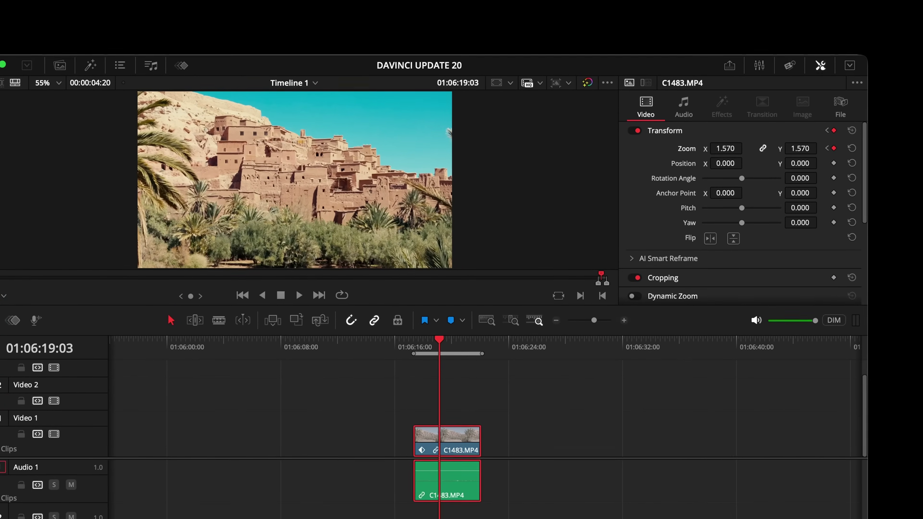
Step: Show the zoom keyframes in the curve editor and smooth the ramp, stretching the end keyframe's handle back above the start keyframe
click(244, 66)
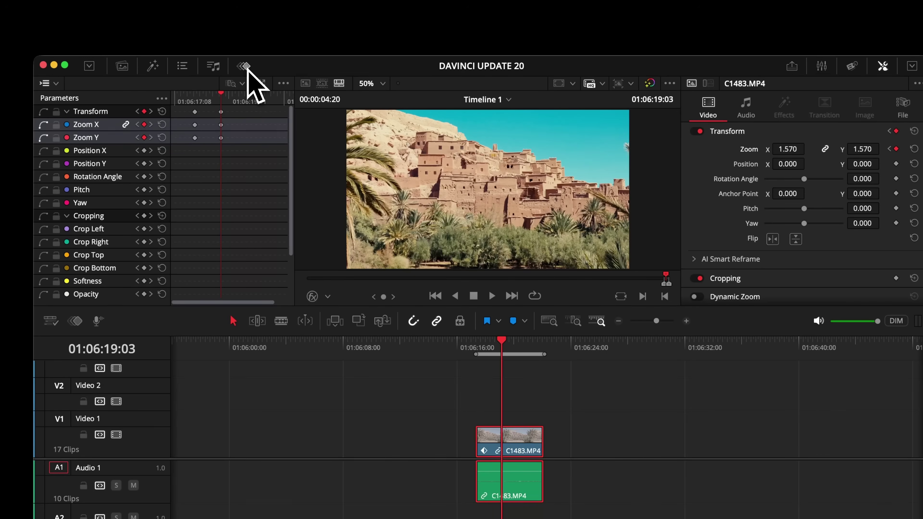
drag(220, 95, 93, 233)
click(56, 83)
click(95, 93)
drag(131, 125, 100, 127)
key(space)
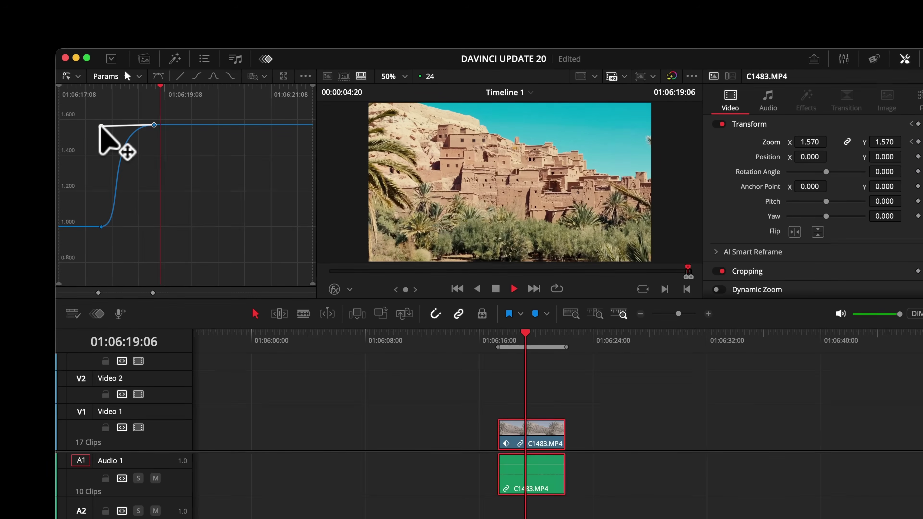
key(space)
Step: Add the Retime Speed and Retime Frame curves to the parameters displayed in the curve editor
click(112, 78)
mouse_move(141, 94)
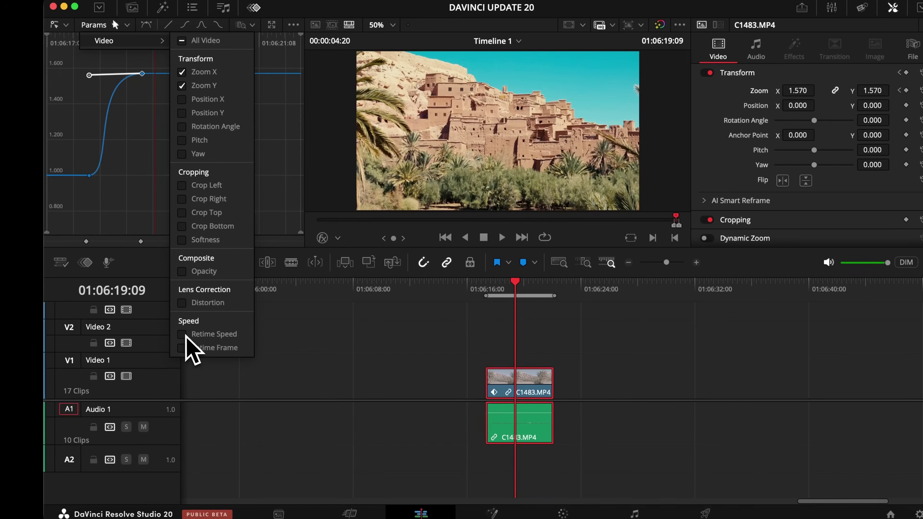
click(193, 386)
click(194, 398)
click(162, 184)
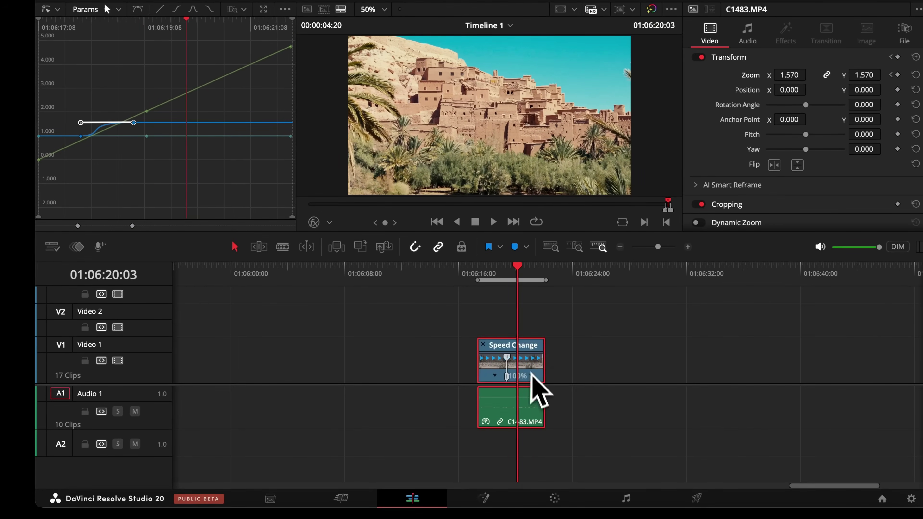
Step: Add a second speed point to the clip at 01:06:20:03 and stretch the segment before it to slow it down
click(530, 375)
click(539, 379)
drag(517, 358, 536, 358)
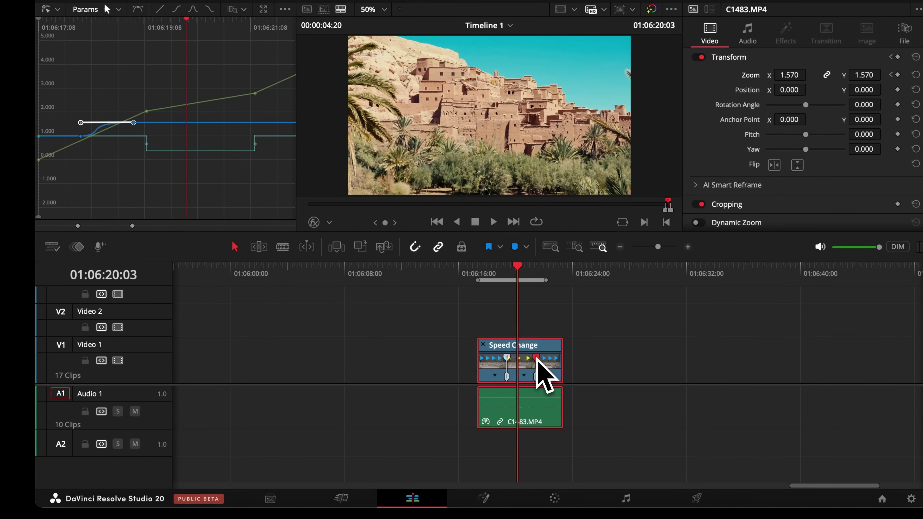
Step: Smooth the Retime Speed curve at both speed points, lengthen the second point's handle and play back the speed ramp
click(146, 143)
click(193, 9)
click(255, 144)
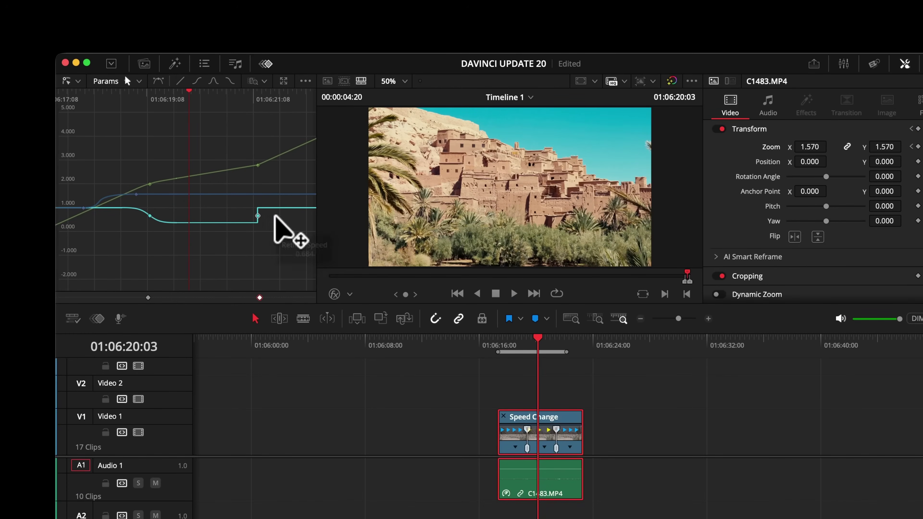
click(193, 10)
drag(232, 215, 209, 216)
key(space)
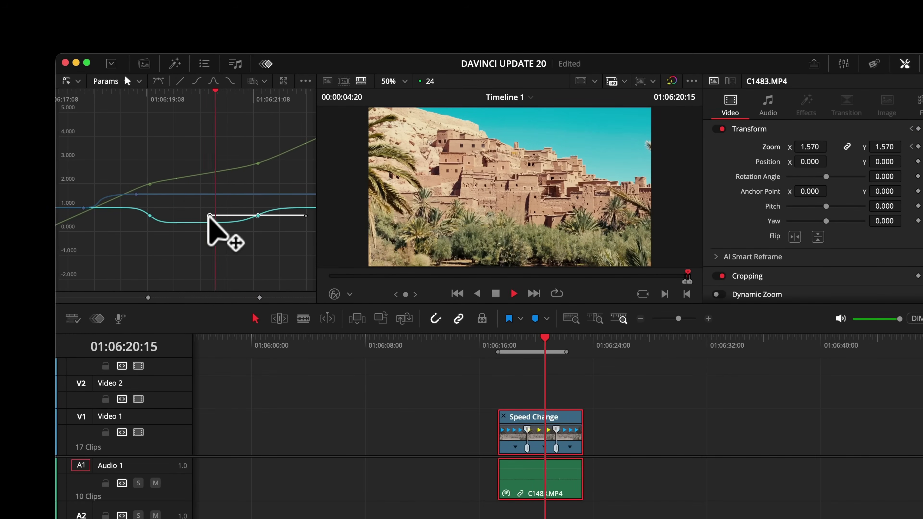
key(space)
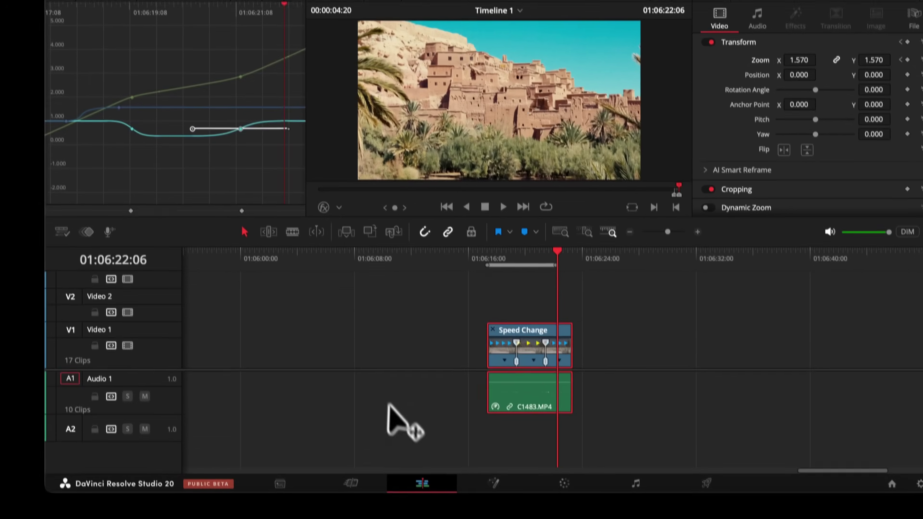
Step: Show the keyframe tracks beneath the timeline clips and shift the zoom's end keyframe earlier there
click(510, 232)
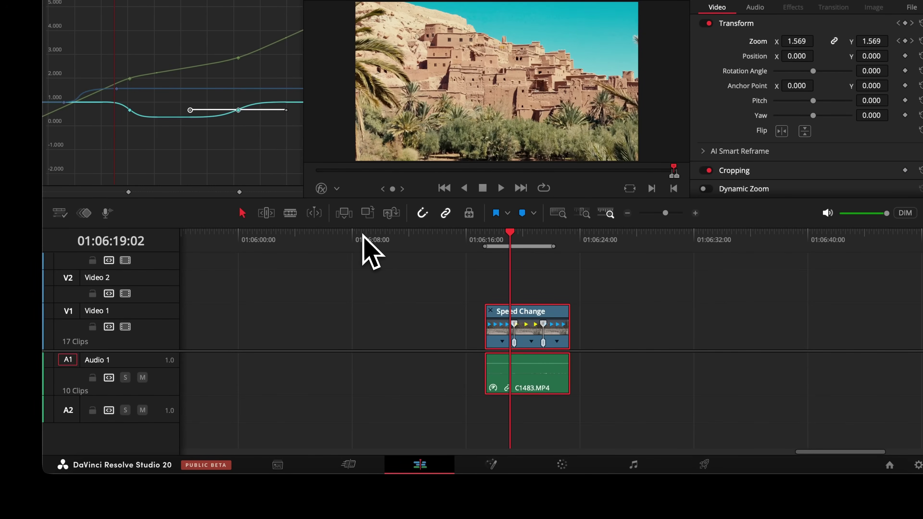
click(84, 212)
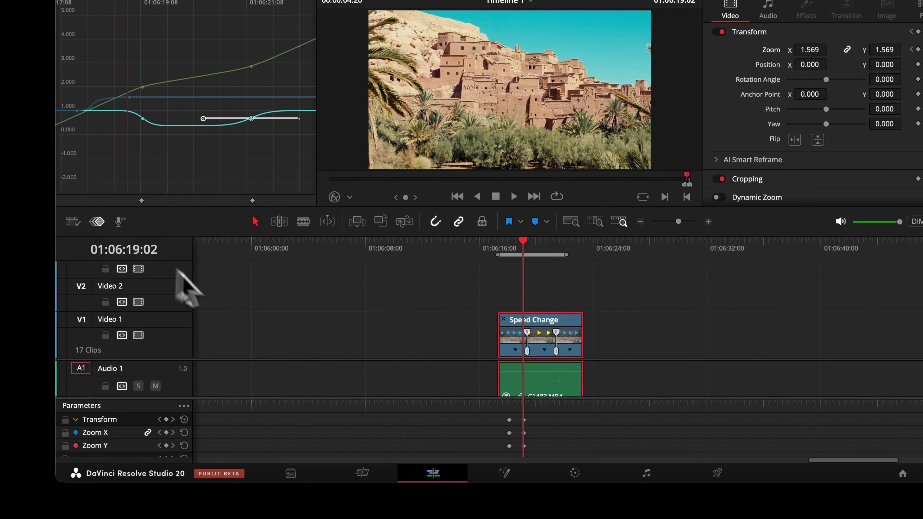
drag(523, 420, 488, 409)
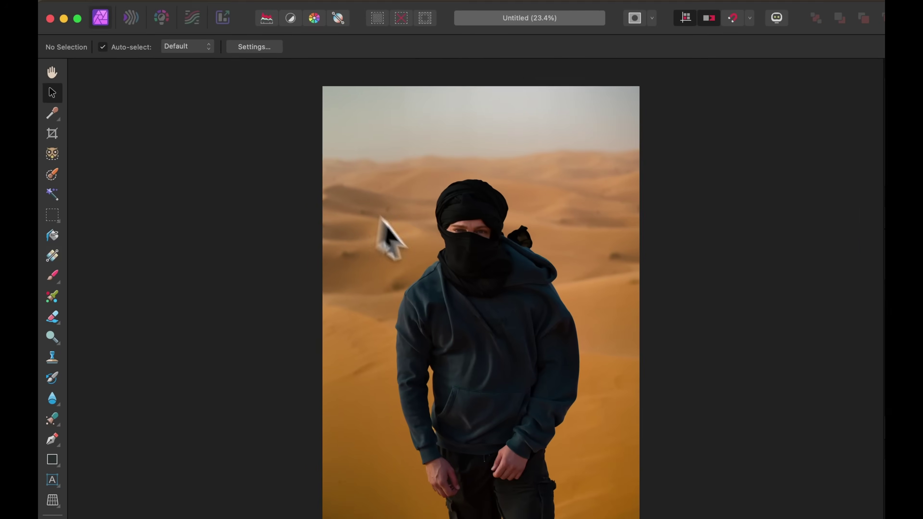
Step: In Affinity Photo, try to move the cut-out person layer slightly left over the desert background
click(457, 344)
drag(480, 326, 439, 325)
click(611, 274)
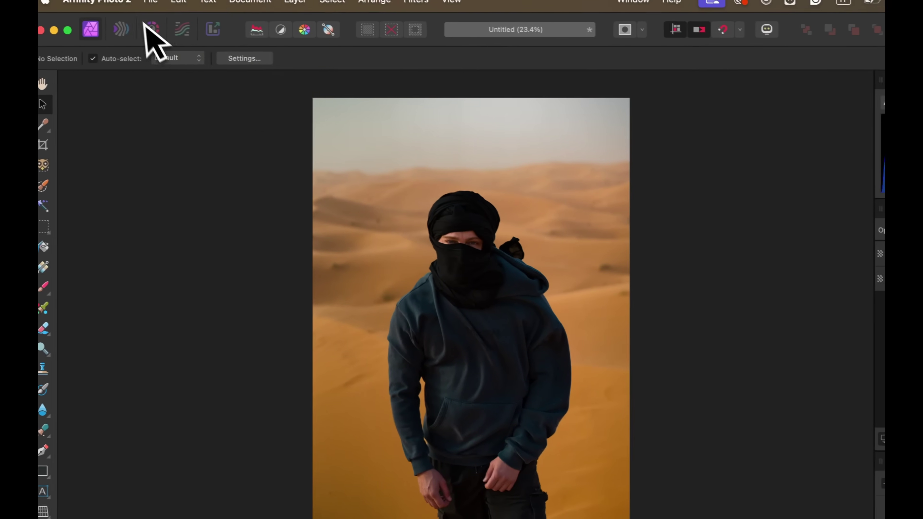
Step: Export the whole layered document in PSD format as Untitled into the PSD folder
click(159, 5)
click(171, 400)
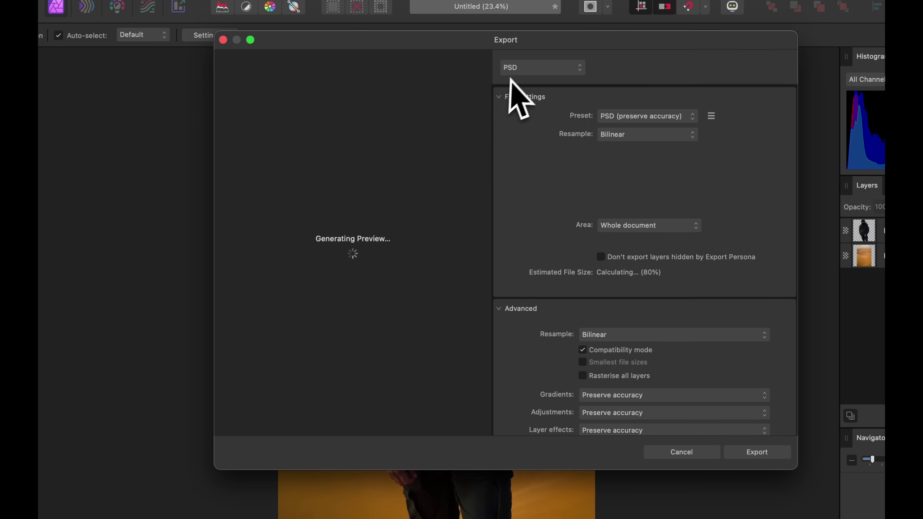
click(516, 71)
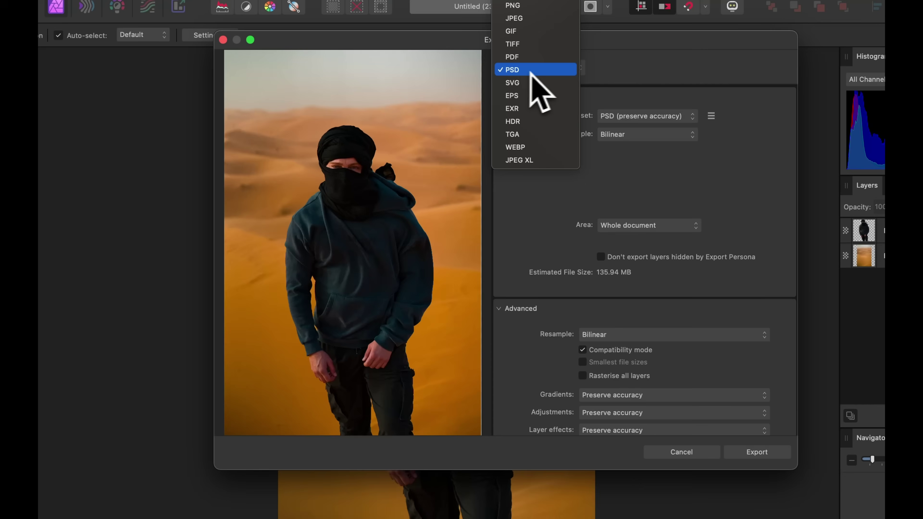
click(527, 71)
click(707, 432)
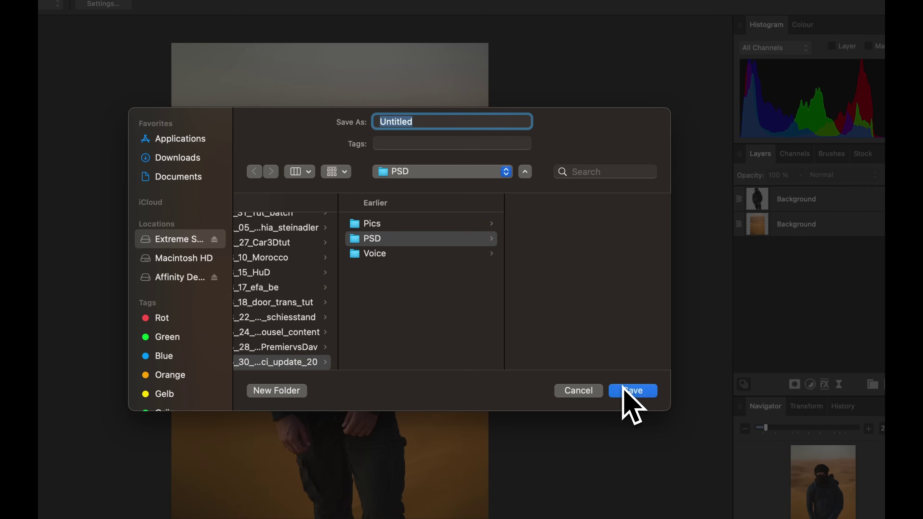
click(632, 391)
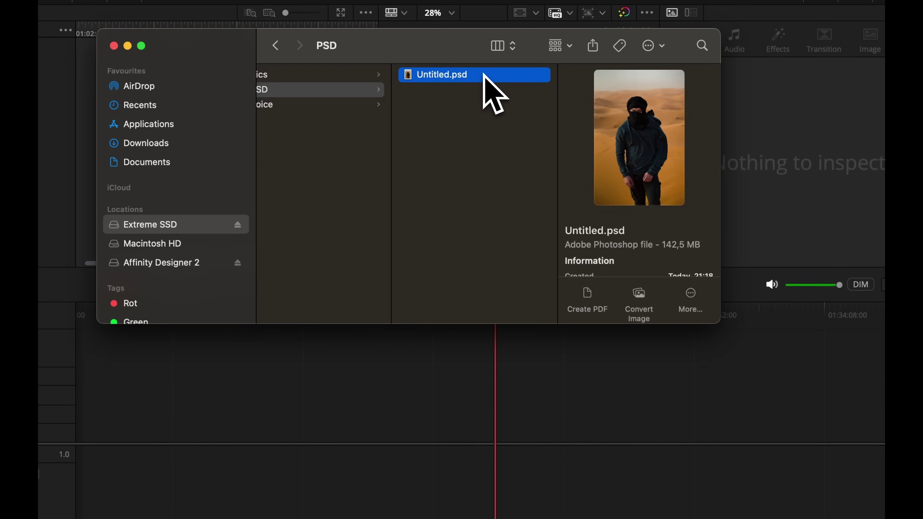
Step: In DaVinci Resolve, place Untitled.psd from the PSD folder on the timeline and split its PSD layers in place
drag(494, 93, 422, 413)
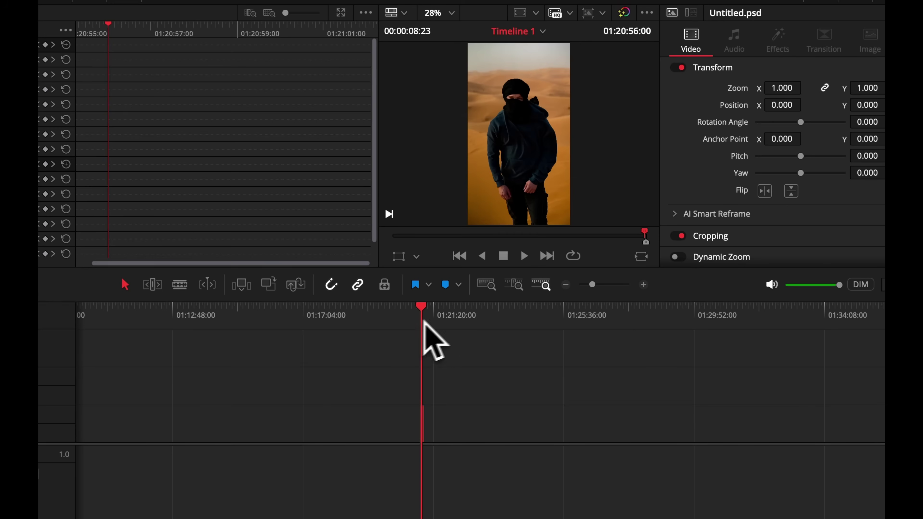
click(646, 286)
click(647, 285)
click(646, 285)
right_click(545, 434)
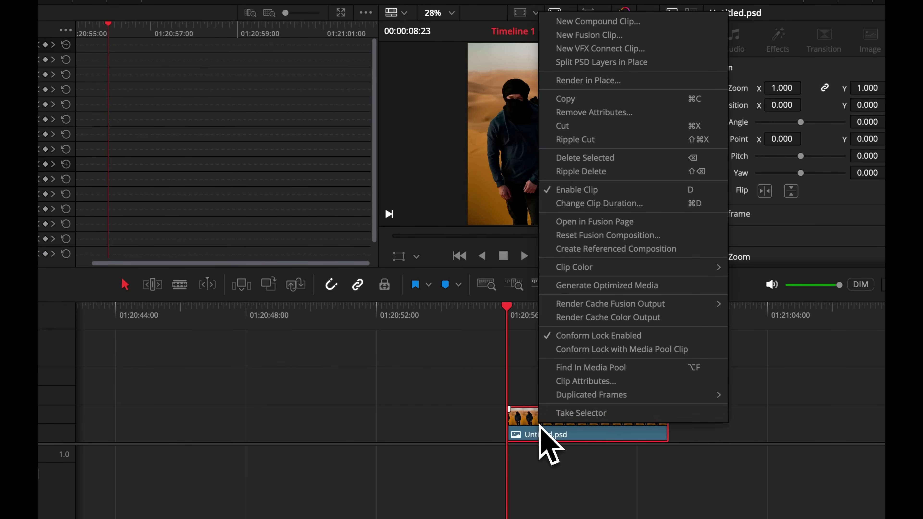
click(581, 79)
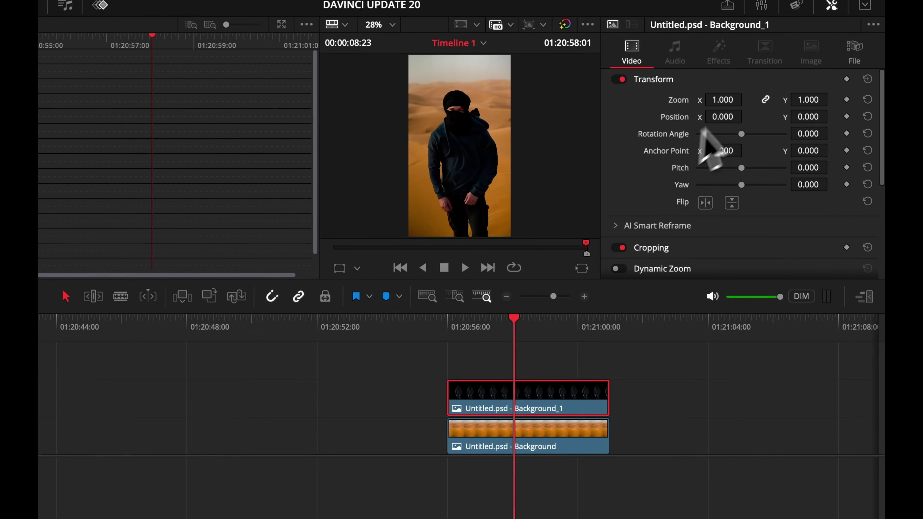
Step: Set the upper person layer's zoom to 1.260 at 01:20:59:02 and ease the curve between its zoom keyframes
click(548, 320)
drag(728, 99, 744, 99)
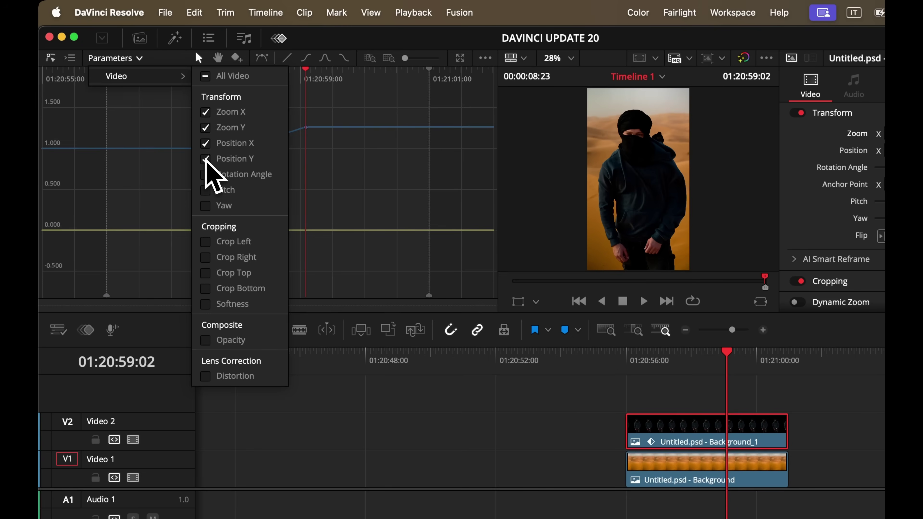
click(154, 149)
click(347, 127)
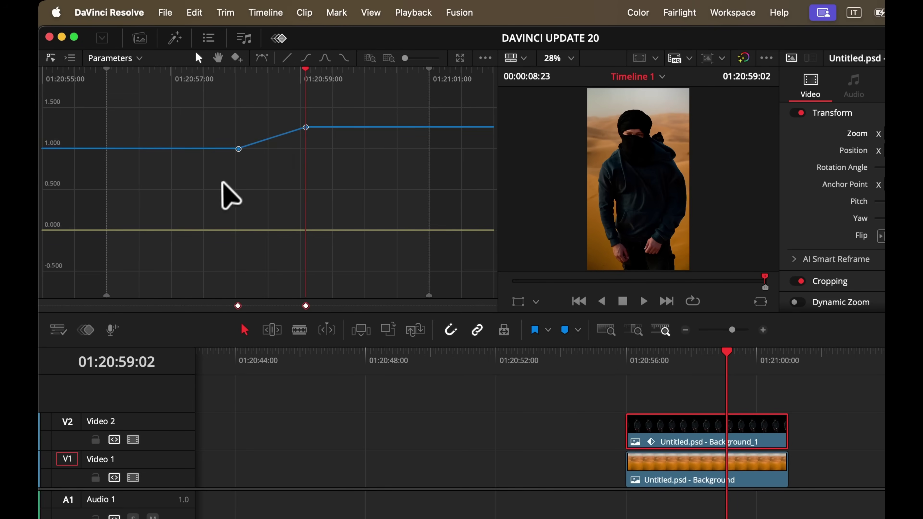
click(325, 58)
drag(272, 127, 264, 126)
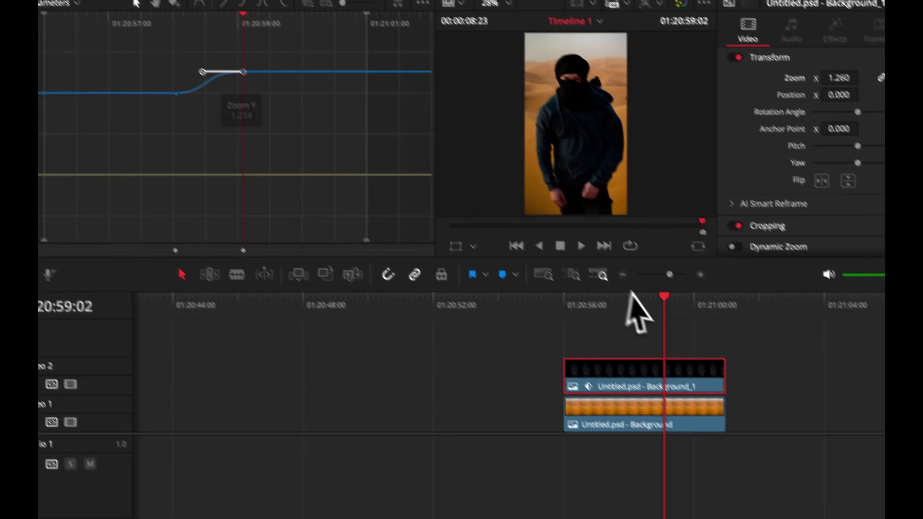
Step: Play back the person layer's zoom animation on the timeline from before its first keyframe
click(689, 363)
key(space)
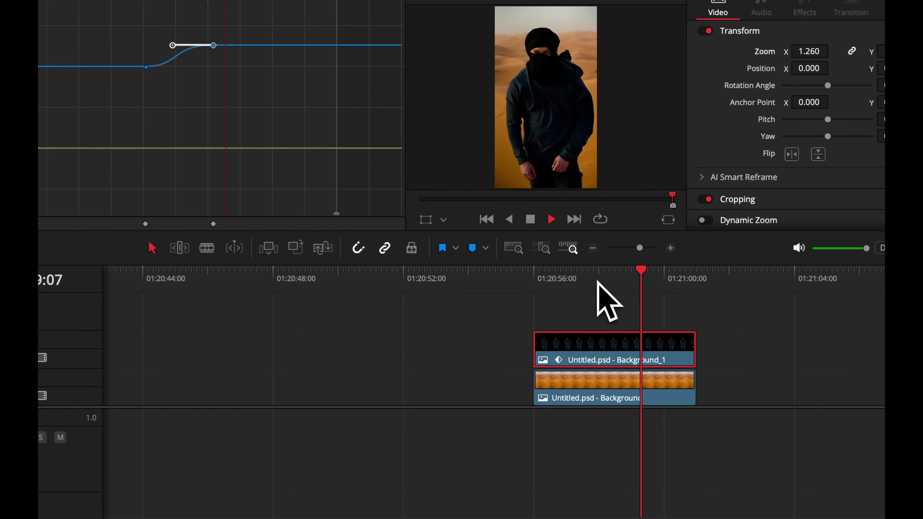
click(598, 282)
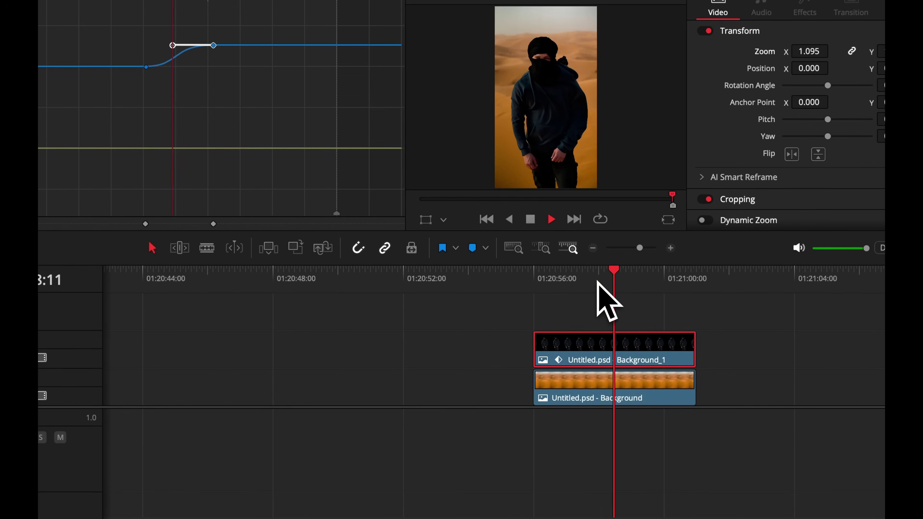
click(598, 282)
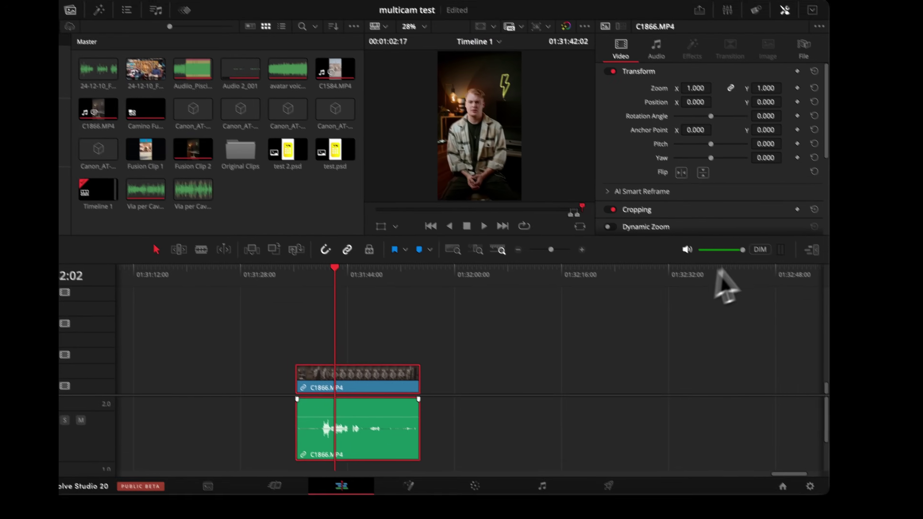
Step: Switch the workspace to the vertical-video layout and view the C1866.MP4 clip on the Color page
click(792, 235)
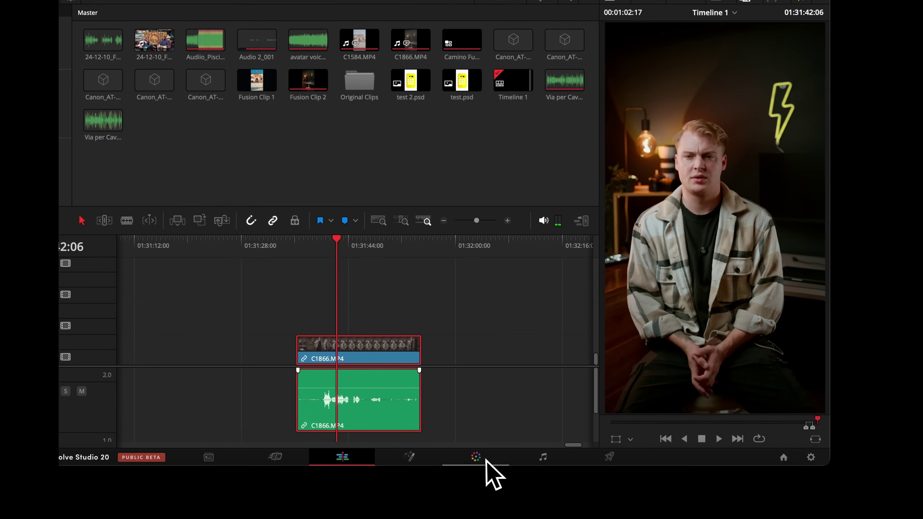
click(461, 469)
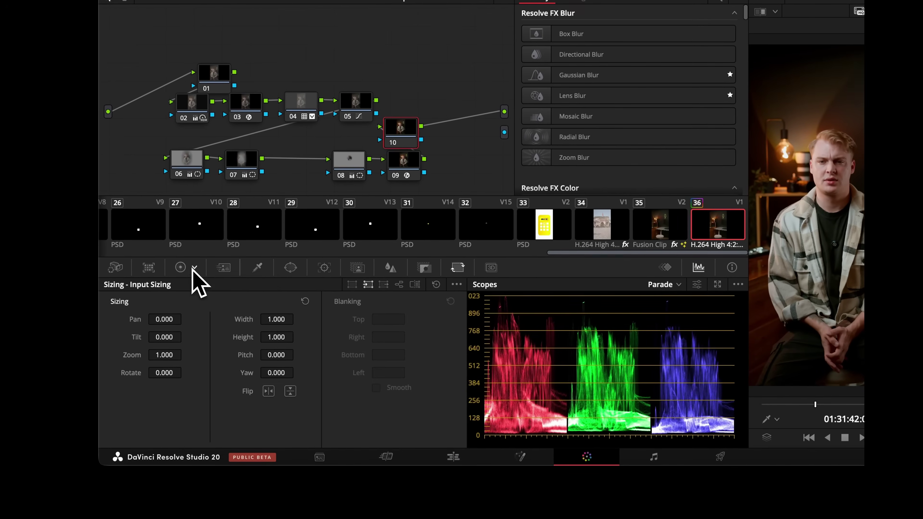
click(72, 265)
click(403, 285)
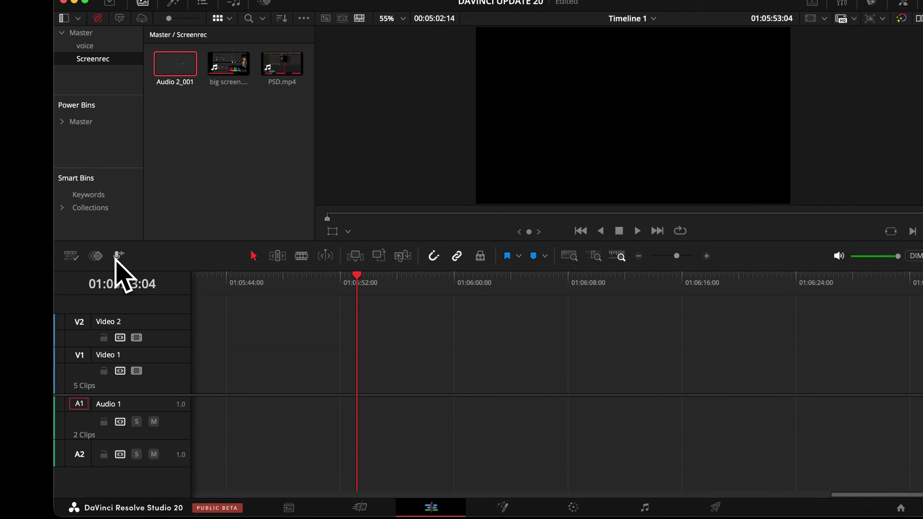
Step: Record a short voiceover onto the Audio 1 track using the MacBook Pro Microphone and close the voiceover recorder
click(117, 257)
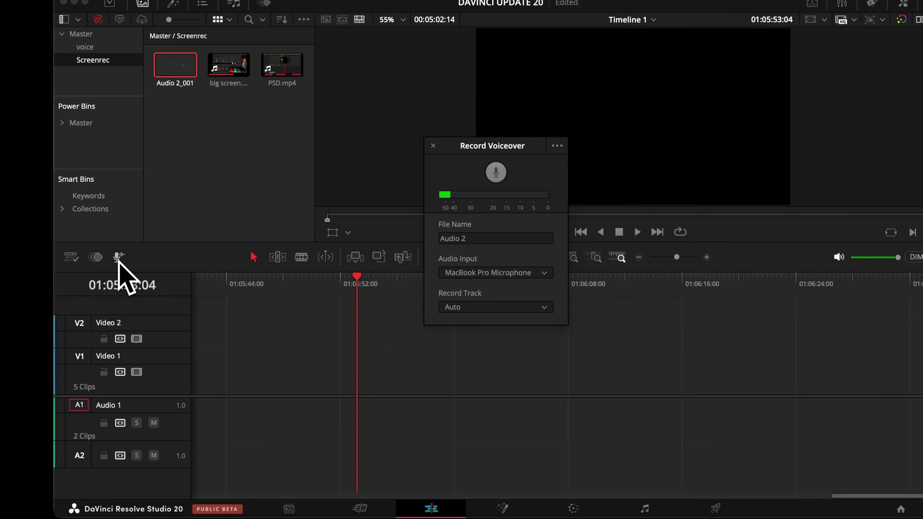
click(487, 272)
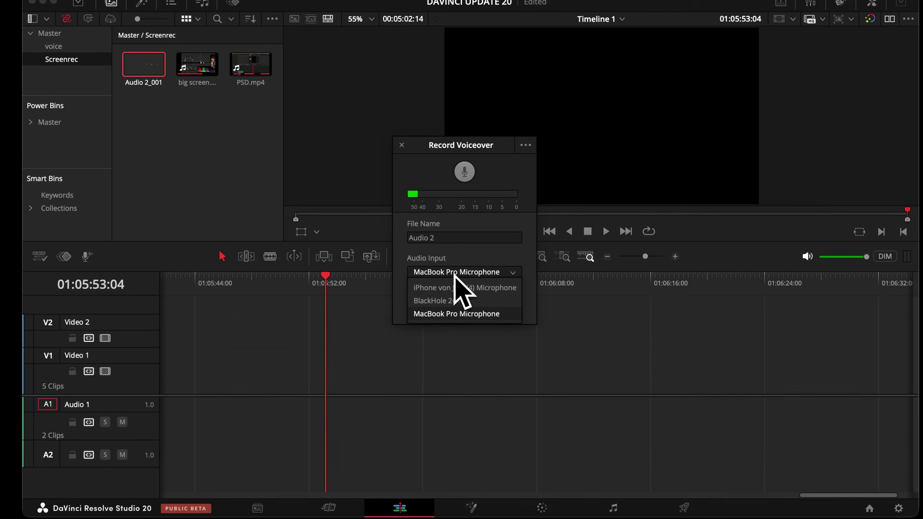
click(486, 274)
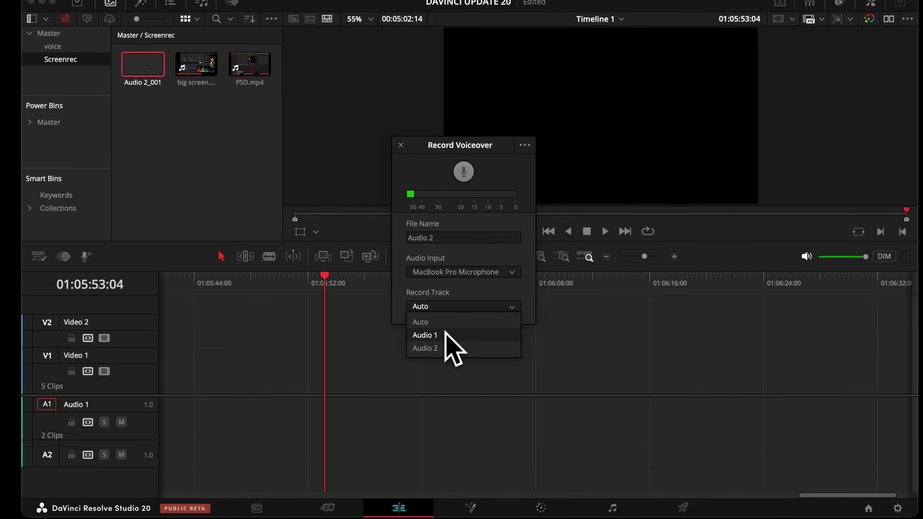
click(468, 173)
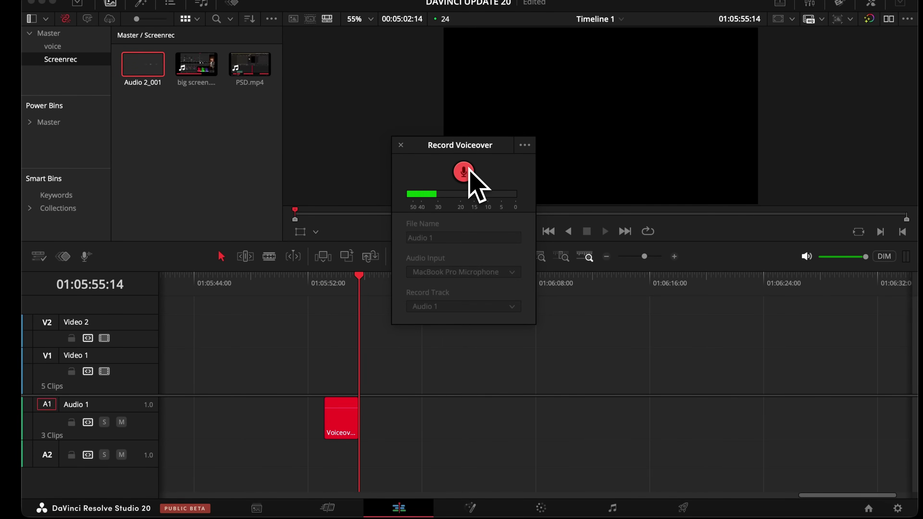
click(464, 171)
click(401, 145)
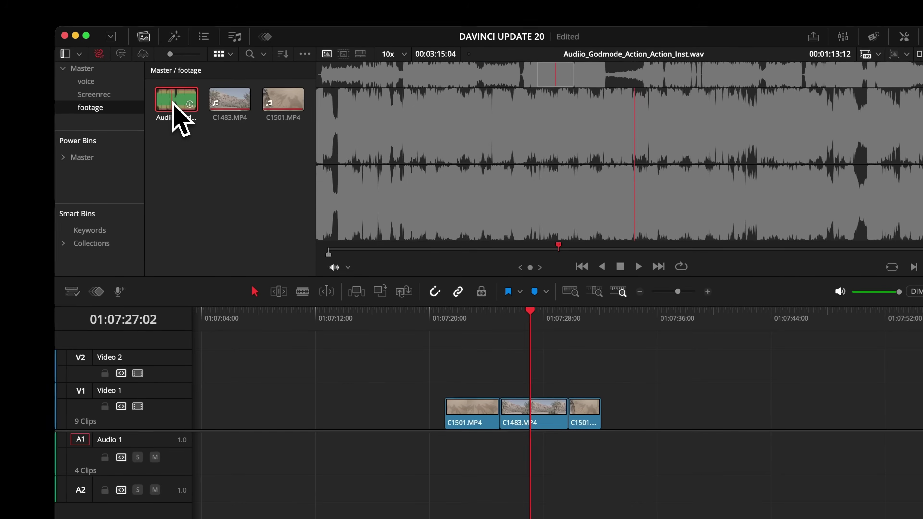
Step: Place Audiio_Godmode_Action_Action_Inst.wav on Audio 1 beneath the three video clips and show its music beats
drag(181, 120, 339, 404)
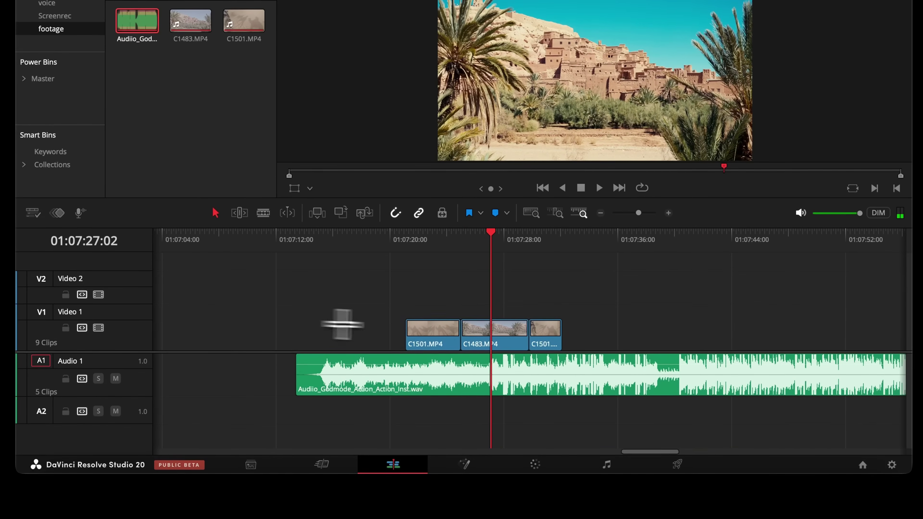
drag(652, 397, 433, 378)
right_click(426, 367)
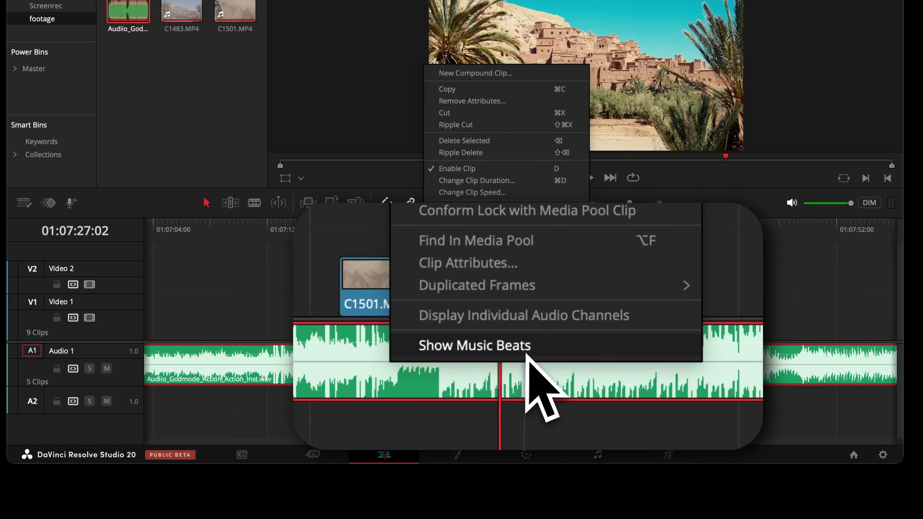
click(532, 354)
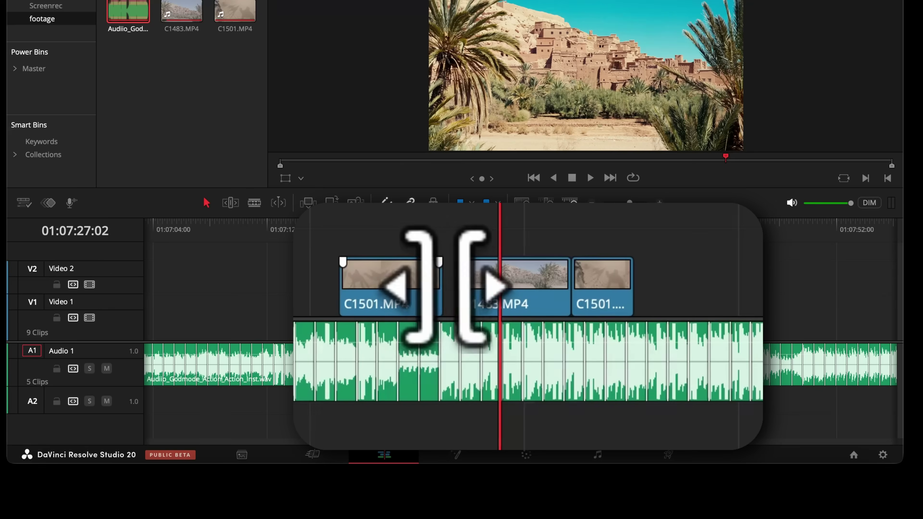
Step: Shorten C1483.MP4 to a music beat, move the last C1501.MP4 clip up against it, and play back the cuts
click(451, 286)
drag(488, 281, 484, 282)
drag(607, 280, 567, 280)
click(438, 228)
key(space)
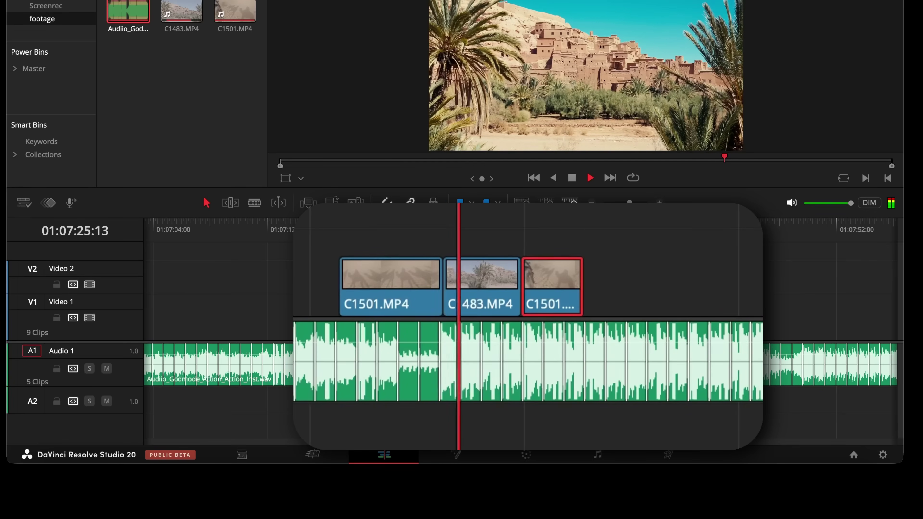
Step: Turn off Show Music Beats on the music clip and play back the timeline
right_click(416, 373)
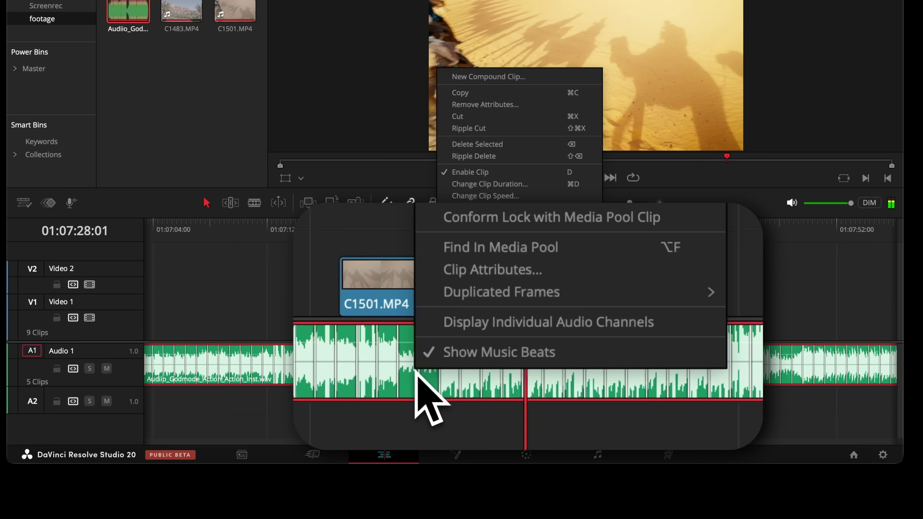
click(445, 358)
click(434, 237)
key(space)
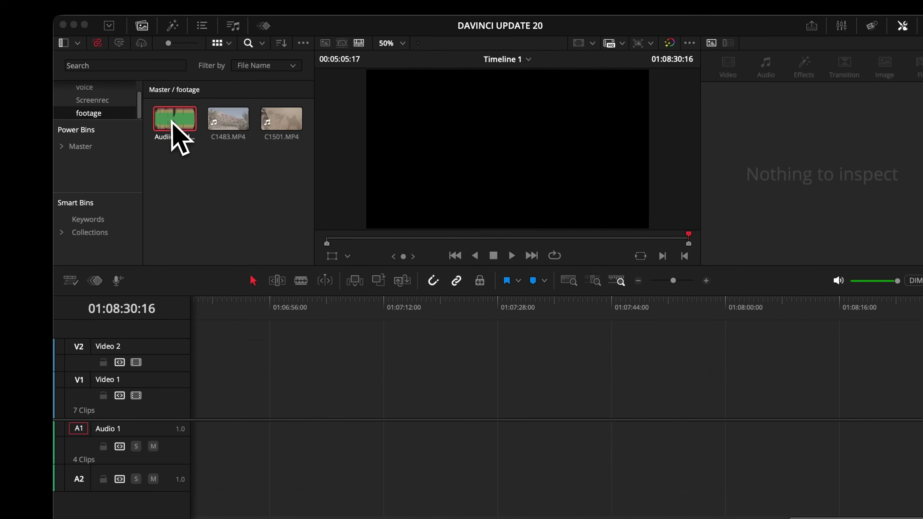
Step: Add Audiio_Godmode_Action_Action_Inst.wav to the empty part of Audio 1 and adjust it to a 00:01:00:00 target length with AI Music Editor
drag(175, 125, 287, 407)
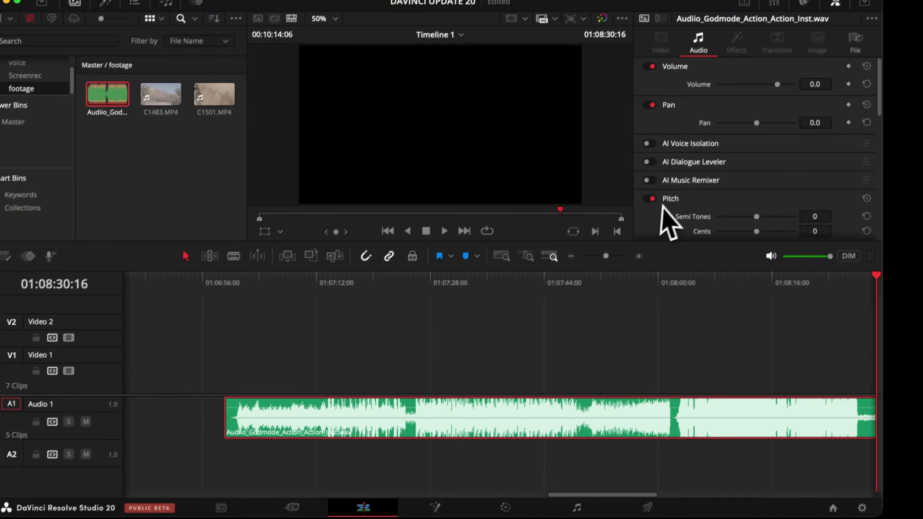
scroll(704, 160, down, 5)
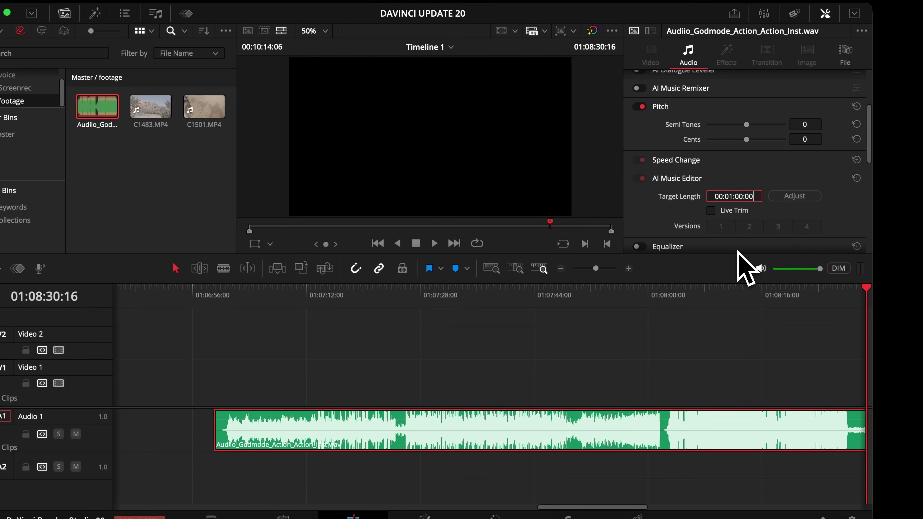
click(796, 197)
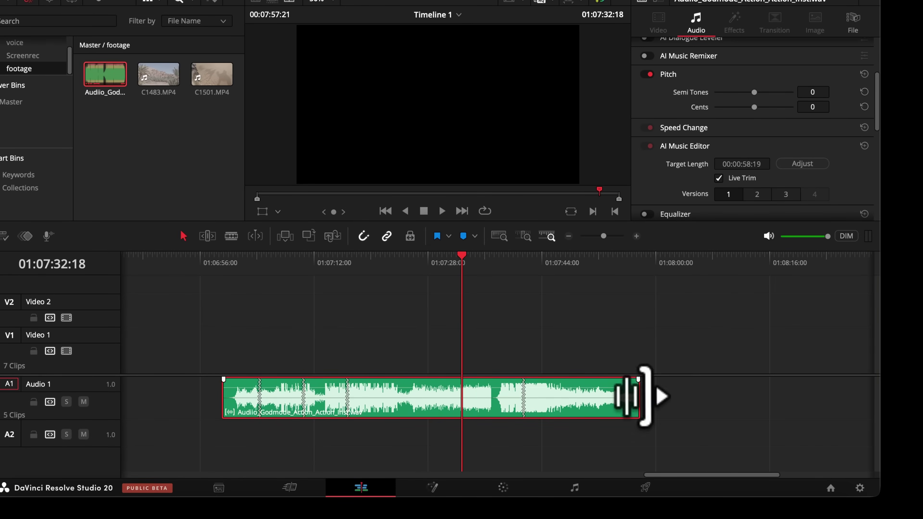
Step: Live-trim the end of the music clip and try its AI Music Editor versions 2 and 3
drag(644, 397, 619, 383)
click(756, 193)
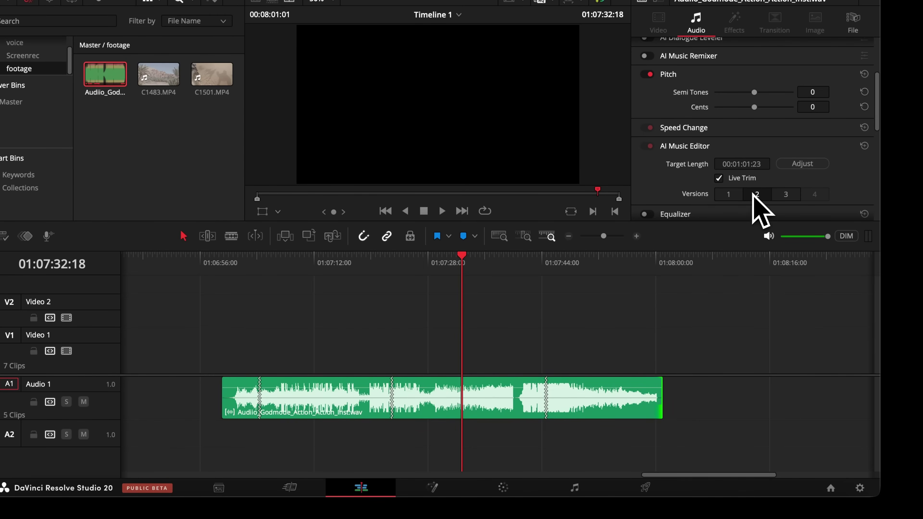
click(781, 193)
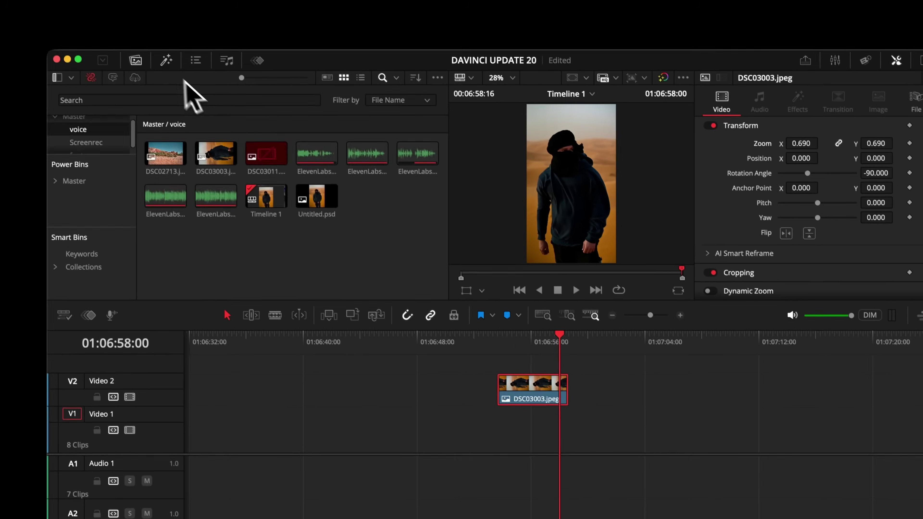
Step: Search the effects for "dept" and apply Depth Map to the DSC03003.jpeg clip on Video 2
click(170, 66)
click(171, 106)
text(dept)
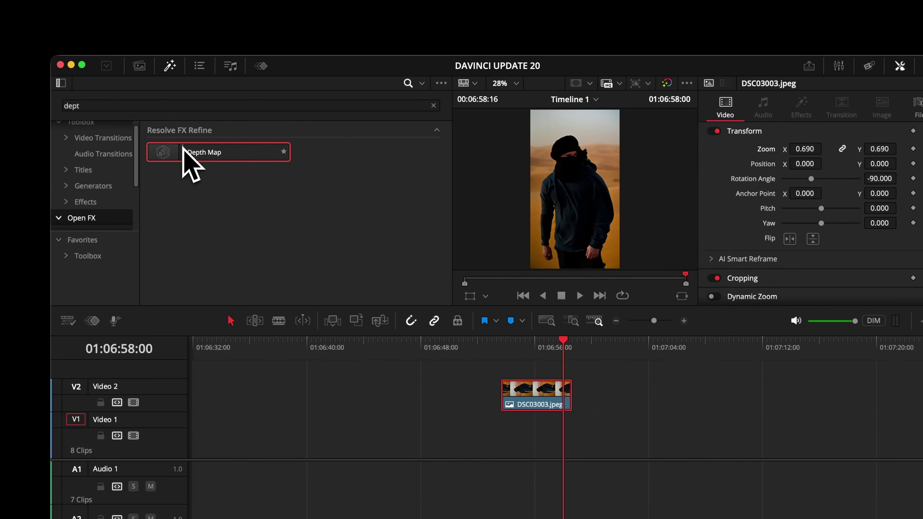
drag(185, 151, 530, 400)
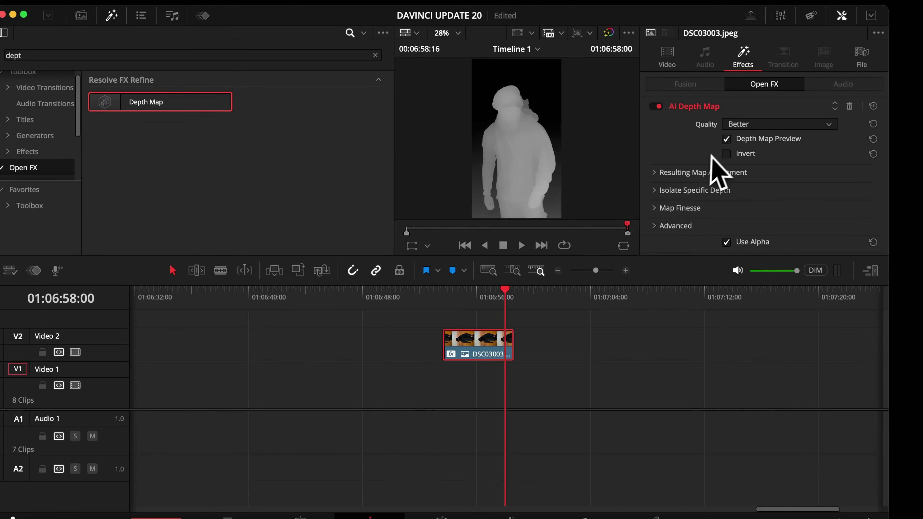
Step: Enable Adjust Map Levels for the depth map and set both Far Limit and Near Limit to 0.403
click(701, 174)
click(725, 189)
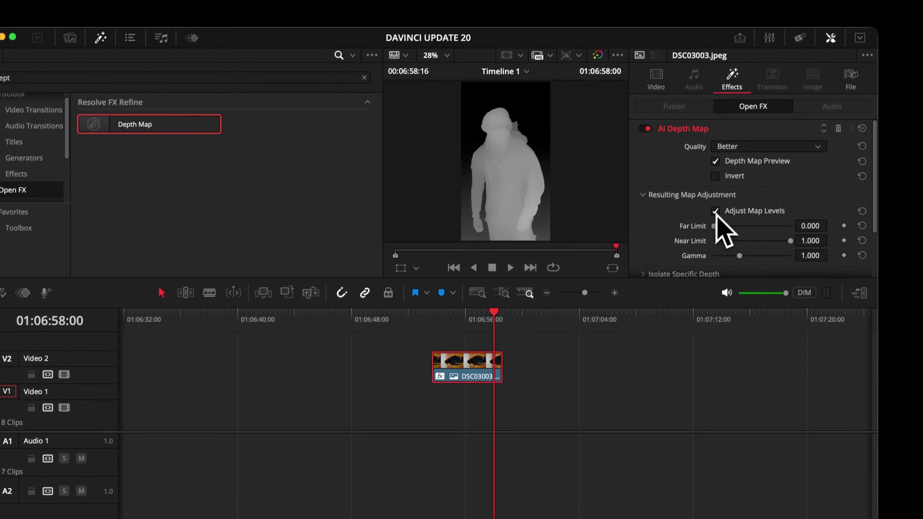
drag(726, 203, 737, 205)
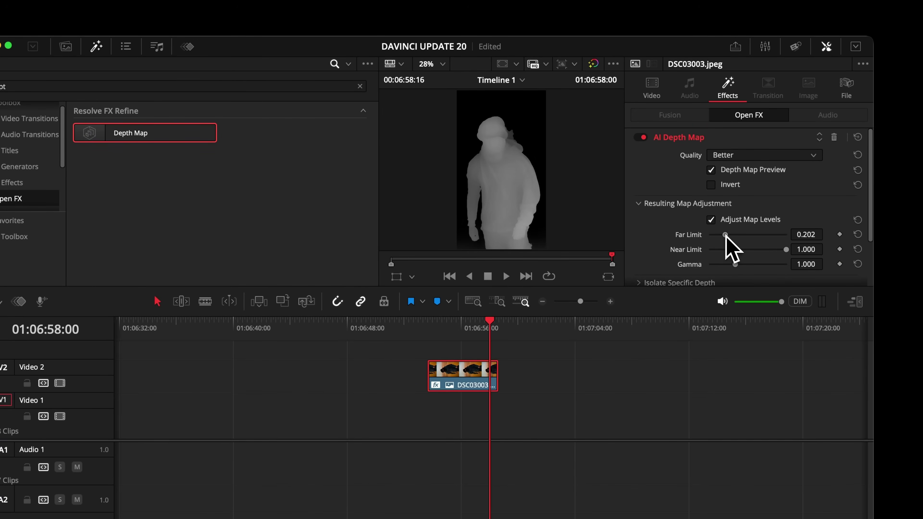
drag(784, 250, 745, 250)
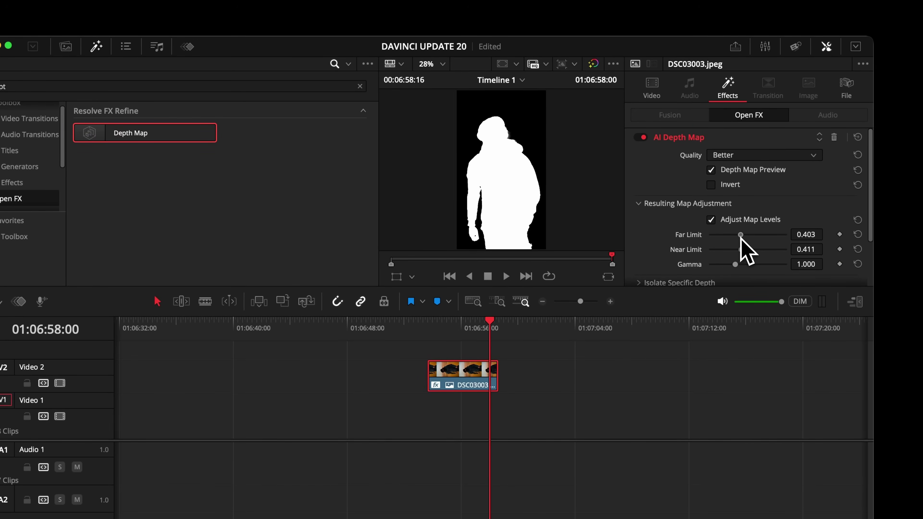
Step: Turn off Depth Map Preview and enable Postprocessing under Map Finesse
click(711, 170)
scroll(679, 189, down, 3)
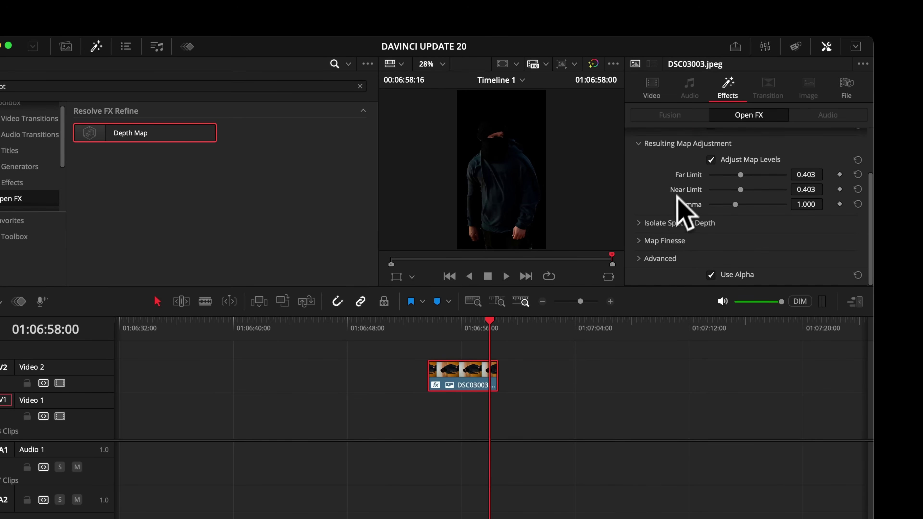
scroll(665, 242, down, 2)
click(709, 232)
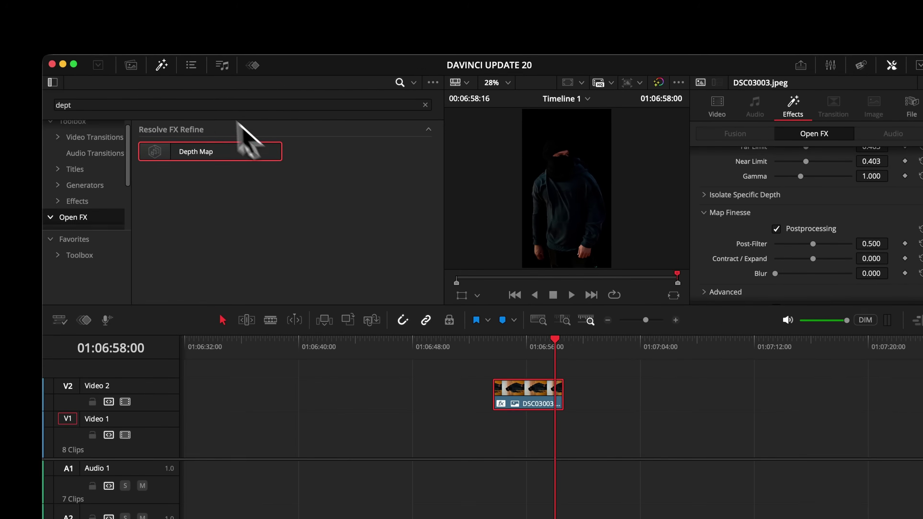
Step: Place DSC02713.jpeg from the voice bin on Video 1 as the background beneath the DSC03003.jpeg clip
click(66, 47)
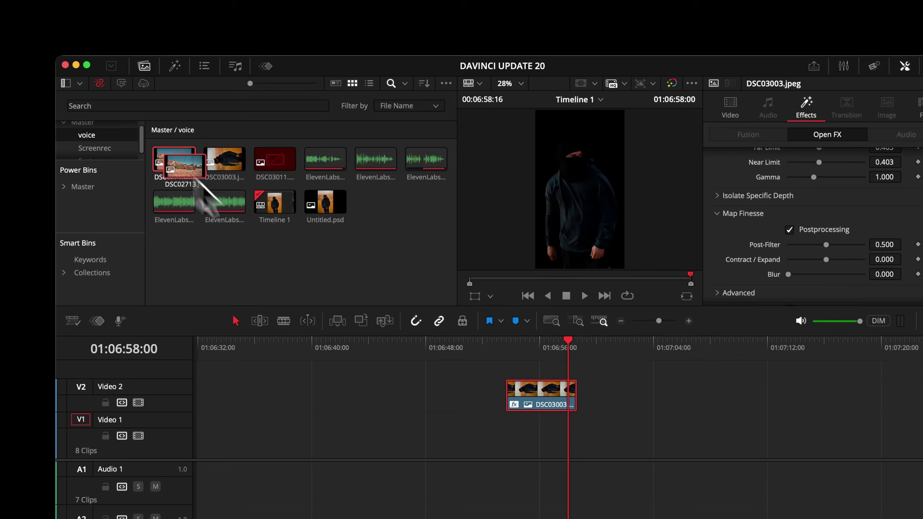
drag(97, 144, 402, 403)
drag(449, 319, 518, 338)
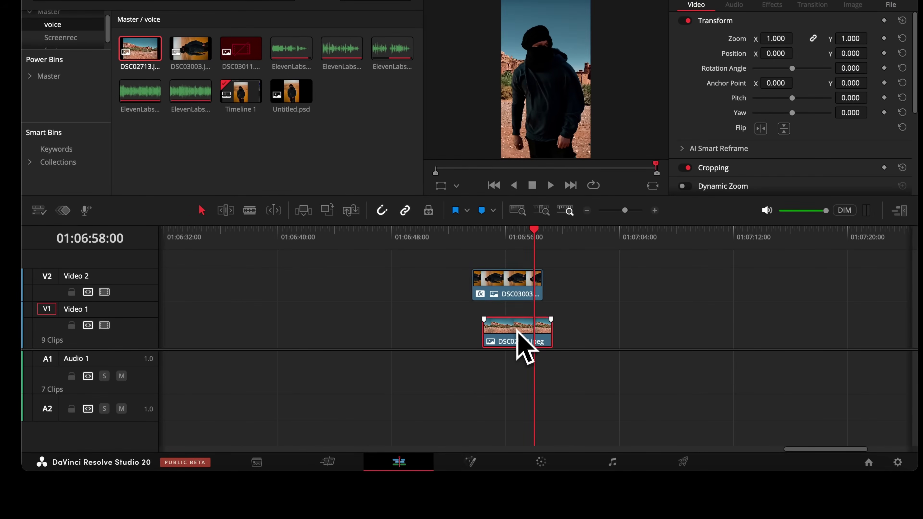
Step: On the Color page, raise the foreground person's Gamma to 0.04 and adjust the Offset
click(540, 461)
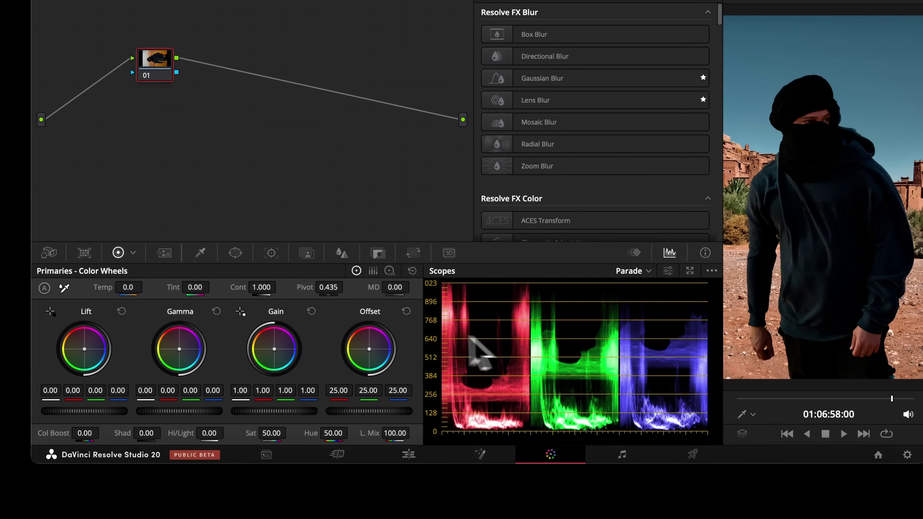
drag(196, 411, 212, 411)
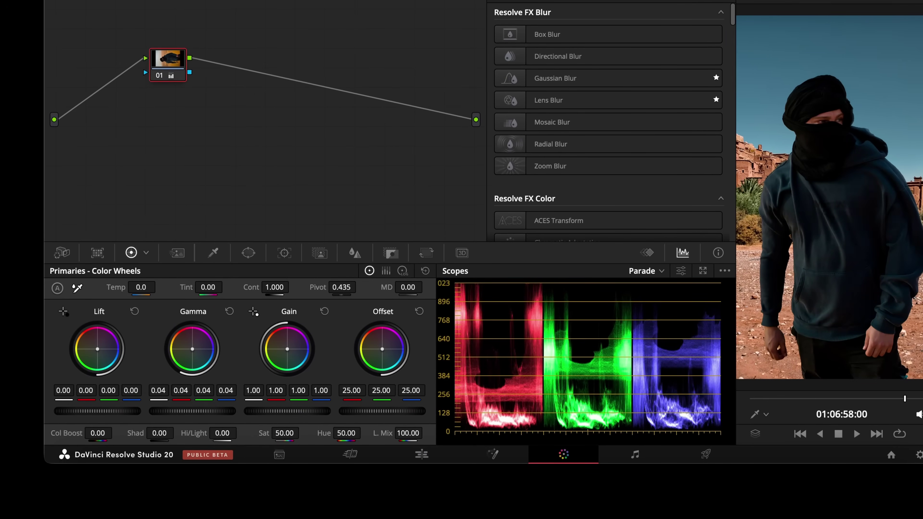
drag(382, 411, 405, 411)
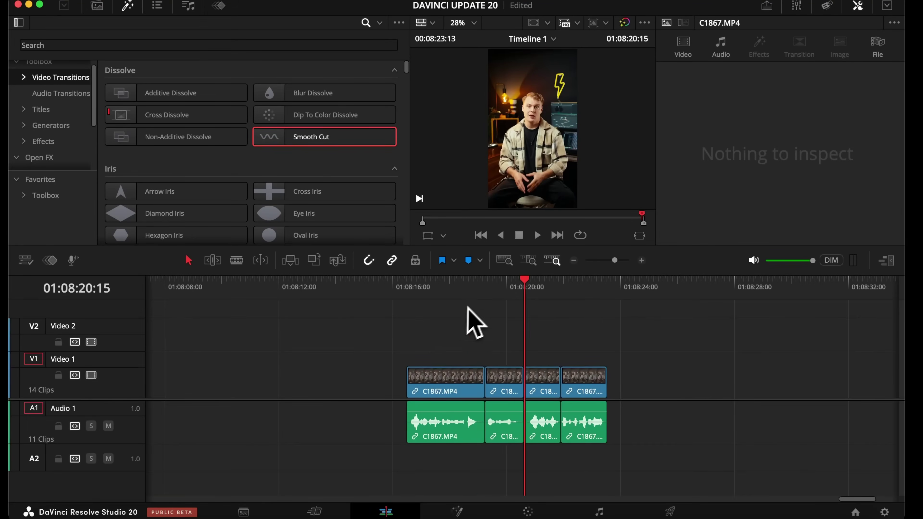
Step: Play back the four C1867.MP4 clips on the timeline to review the jump cuts
click(477, 297)
click(642, 260)
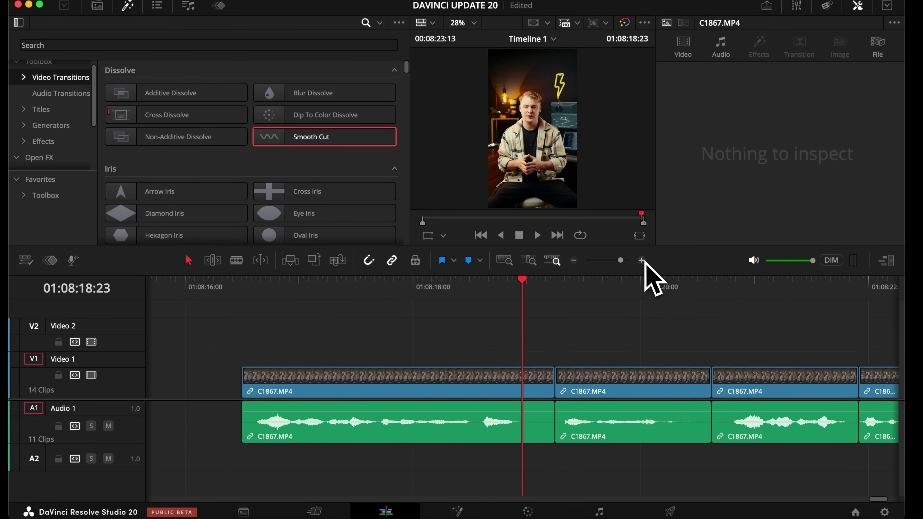
click(574, 260)
click(511, 298)
key(space)
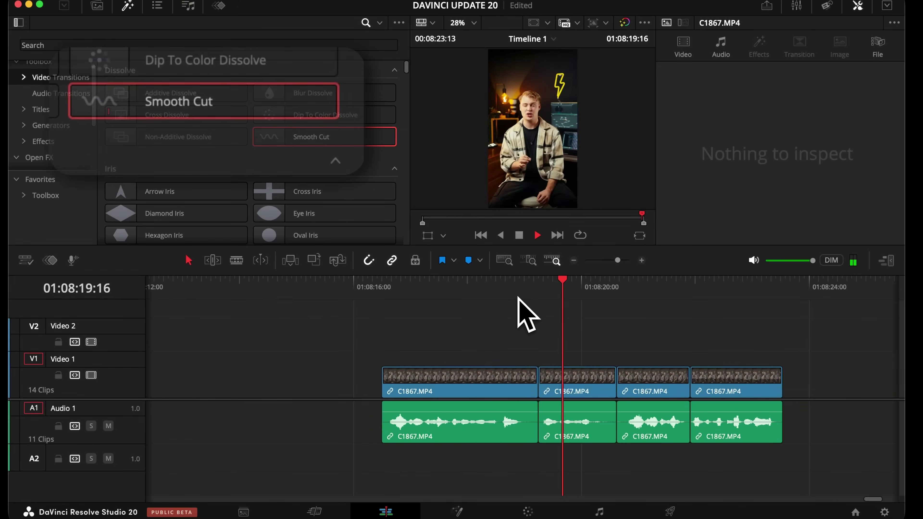
click(519, 235)
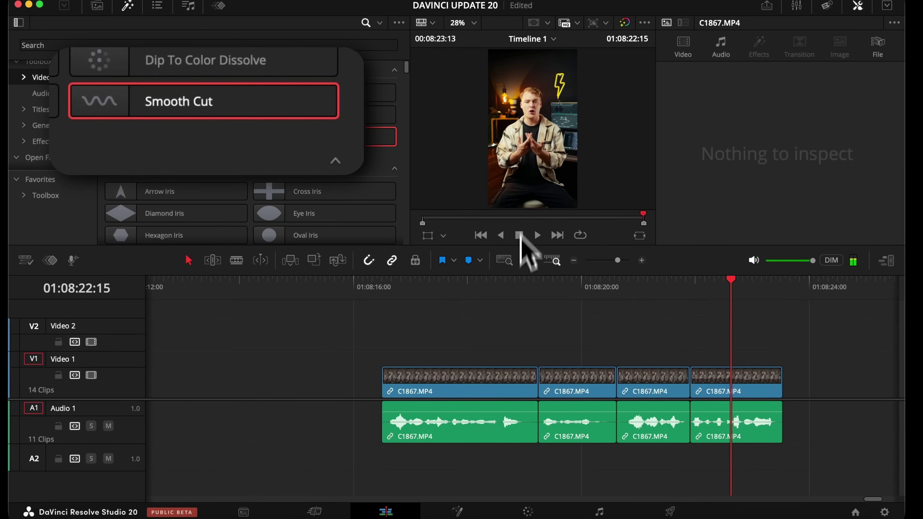
Step: Apply a Smooth Cut transition to the first cut between the C1867.MP4 clips and shorten it to 8 frames
drag(320, 135, 539, 379)
click(539, 286)
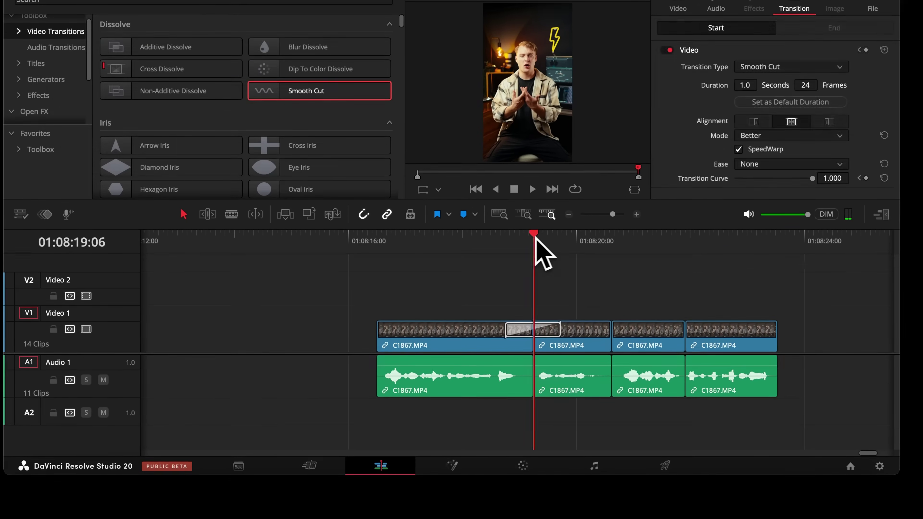
click(641, 260)
drag(628, 326, 550, 326)
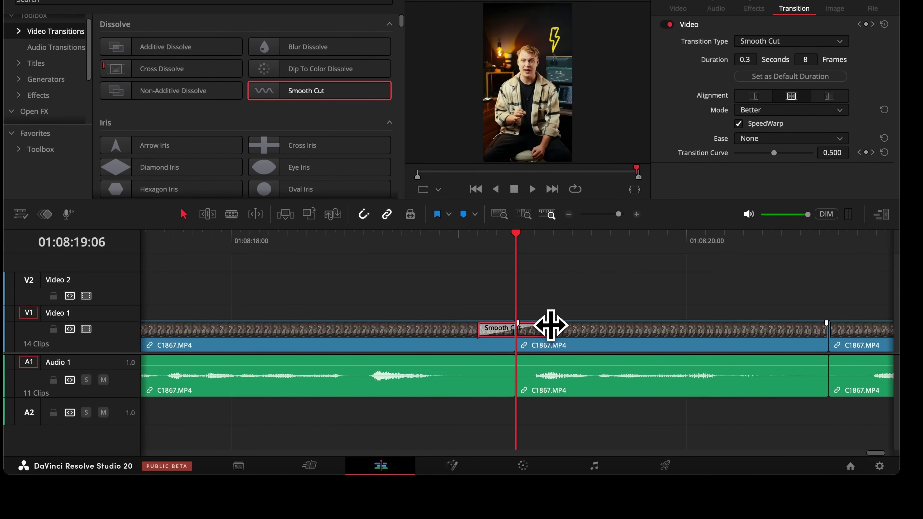
Step: Paste the 8-frame Smooth Cut transition onto the second and third cuts between the C1867.MP4 clips
scroll(550, 325, left, 3)
click(674, 329)
key(super+v)
scroll(676, 330, right, 5)
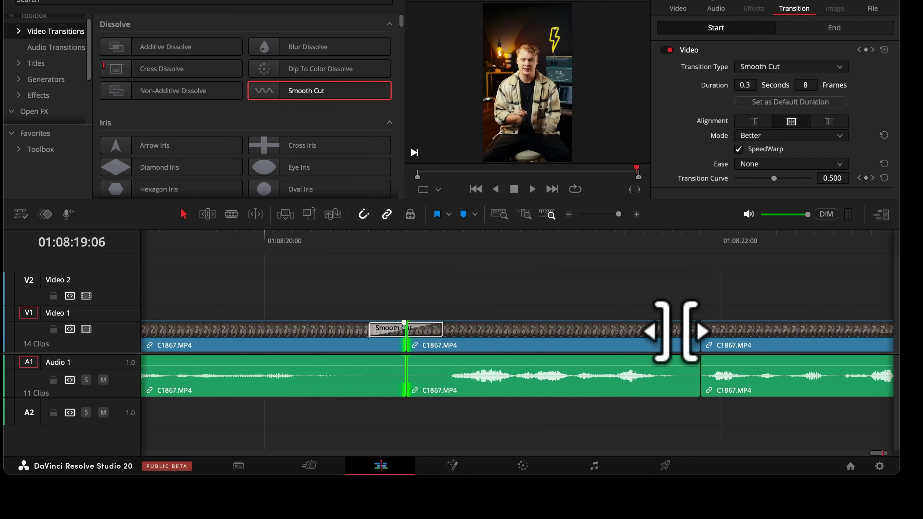
click(620, 329)
key(super+v)
scroll(620, 269, down, 5)
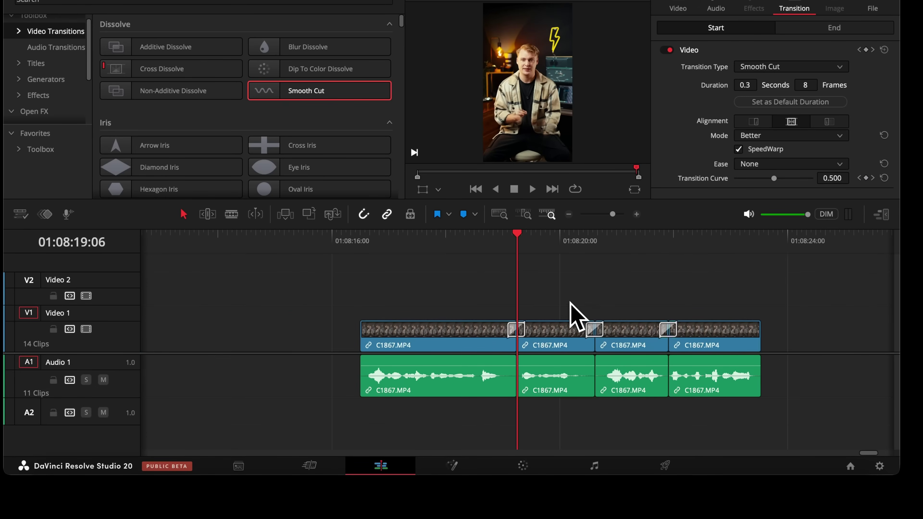
Step: Play back the C1867.MP4 clips from before the first cut to check the Smooth Cut transitions
click(483, 243)
key(space)
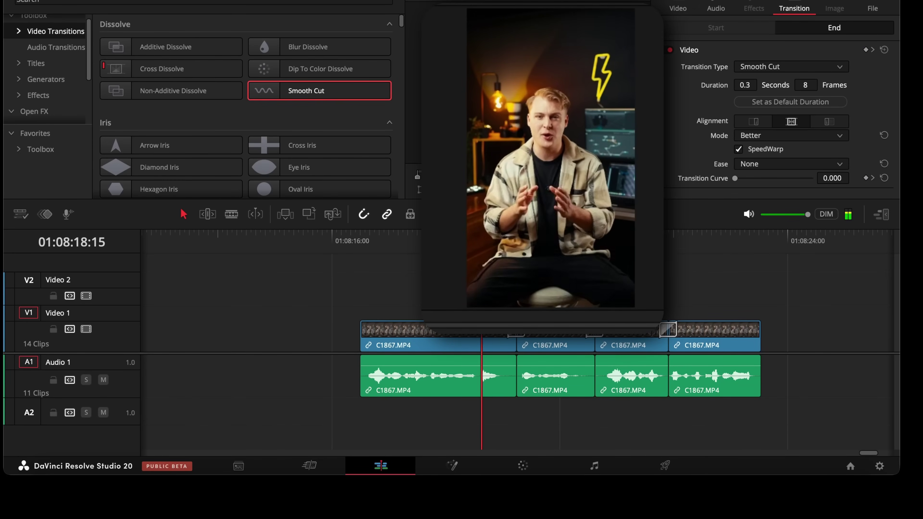
key(space)
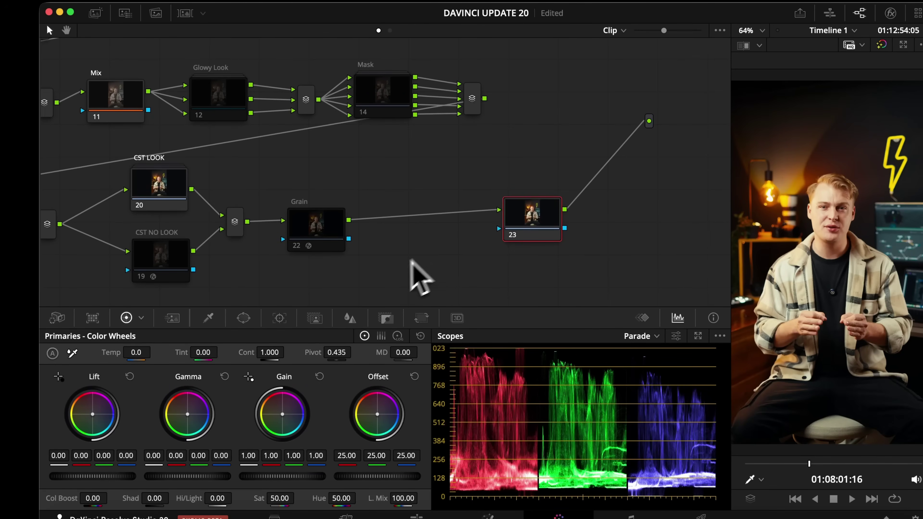
Step: Add an alpha output to the node graph and isolate the presenter on node 23 with two AI Magic Mask points, on his face and lower body
click(313, 317)
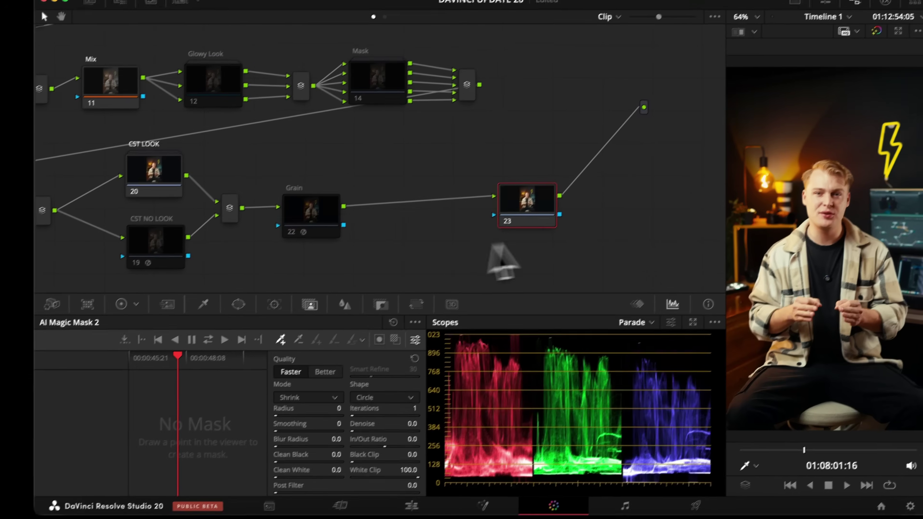
right_click(627, 207)
click(617, 297)
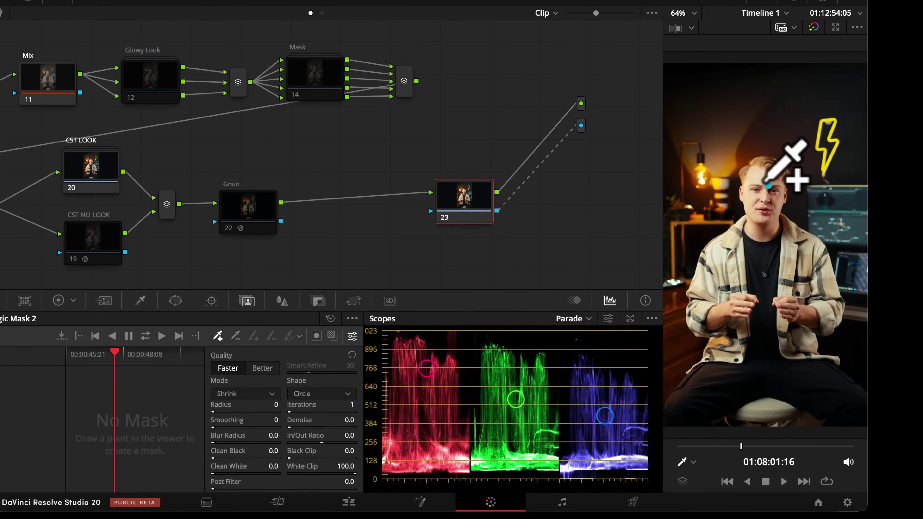
click(767, 186)
click(769, 362)
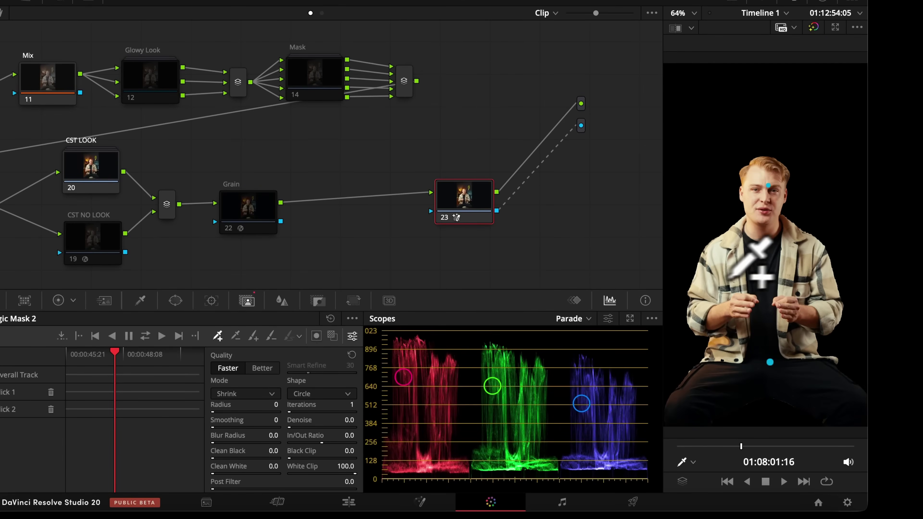
Step: Add Magic Mask points on the presenter's jacket sleeves and exclude the stool beneath him with a subtract point
click(713, 284)
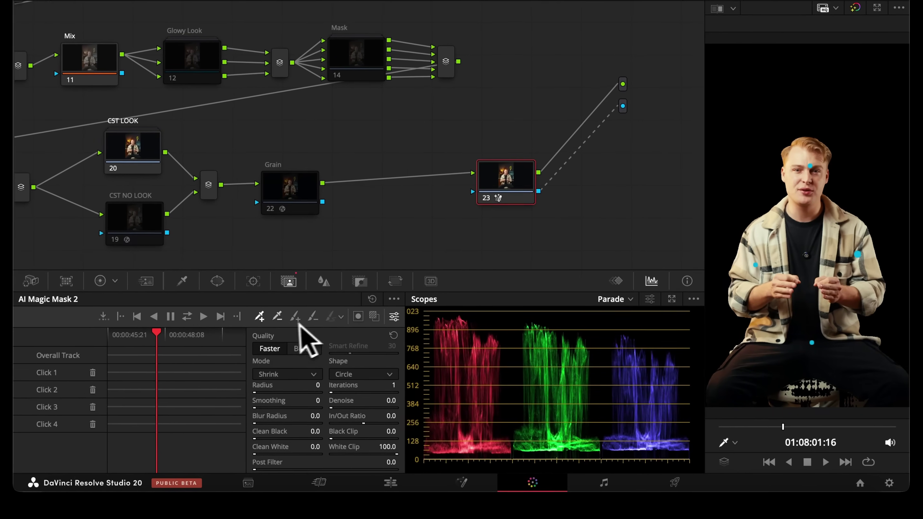
click(235, 336)
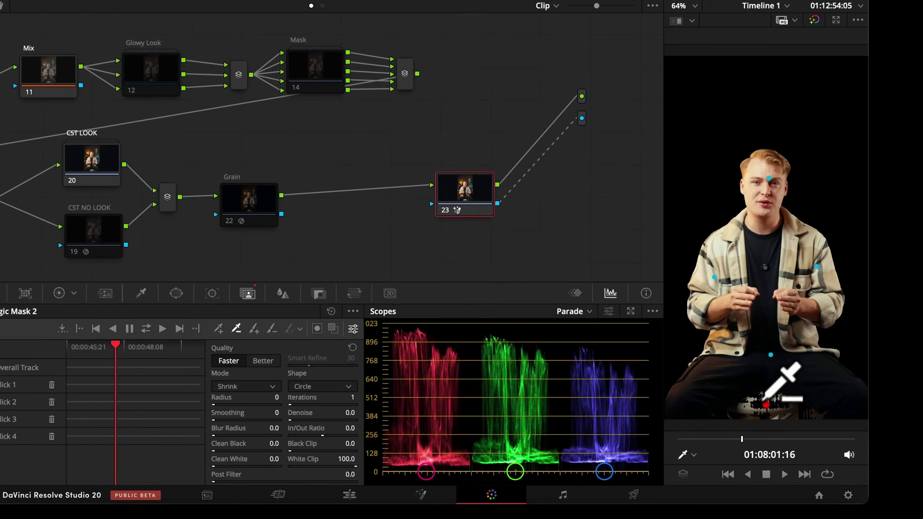
click(808, 391)
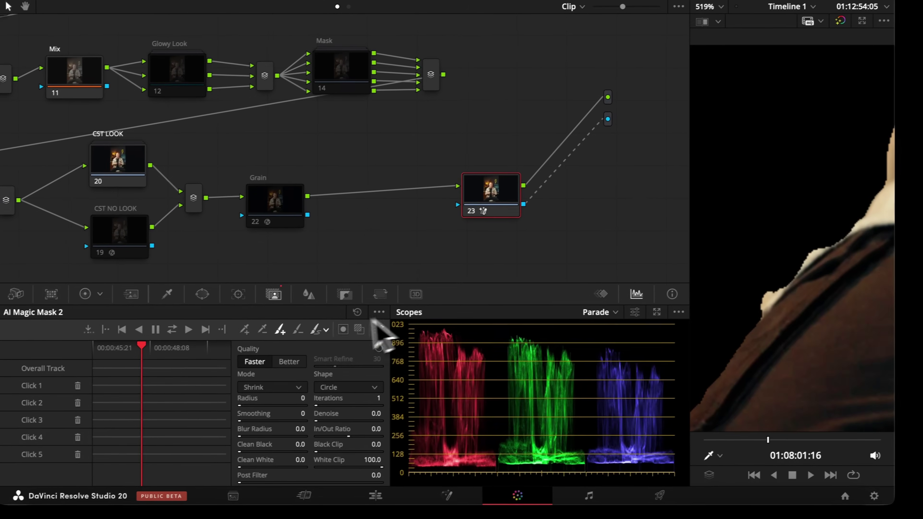
Step: Refine the Magic Mask's edge along the presenter's trousers with the add and subtract brushes
click(253, 328)
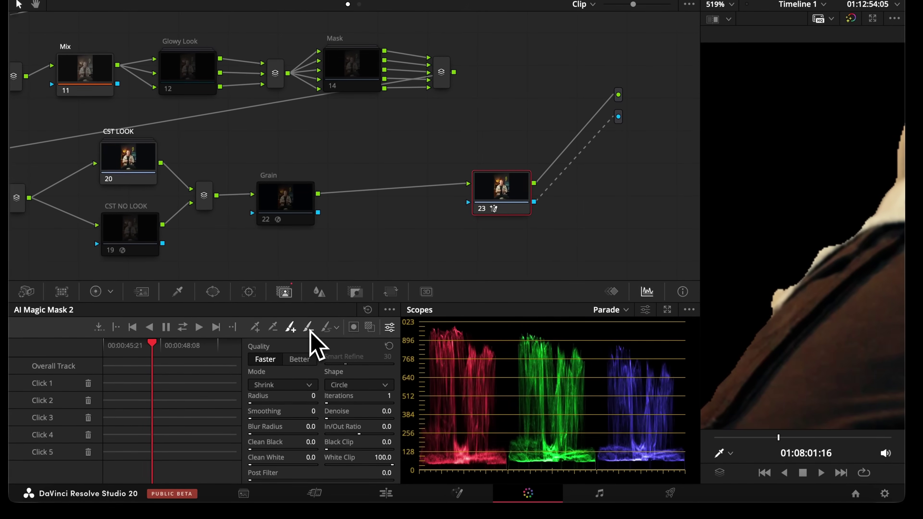
click(309, 328)
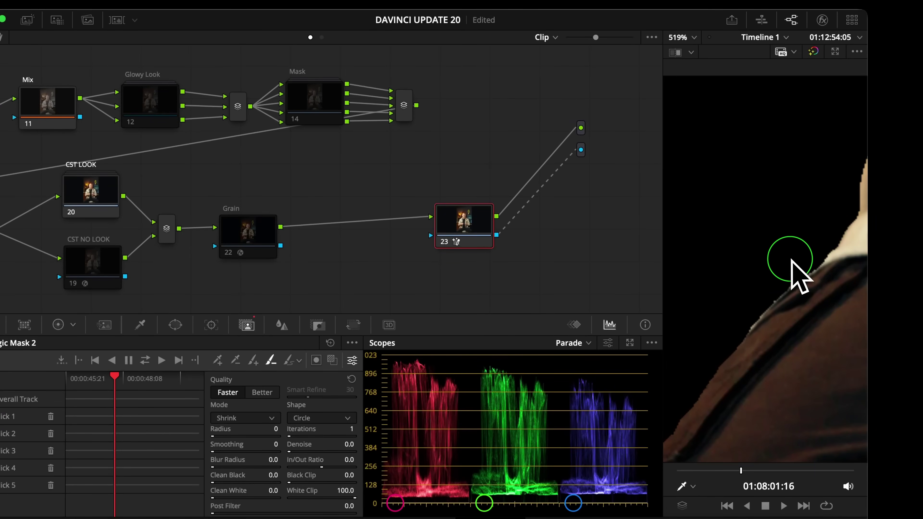
scroll(731, 317, down, 10)
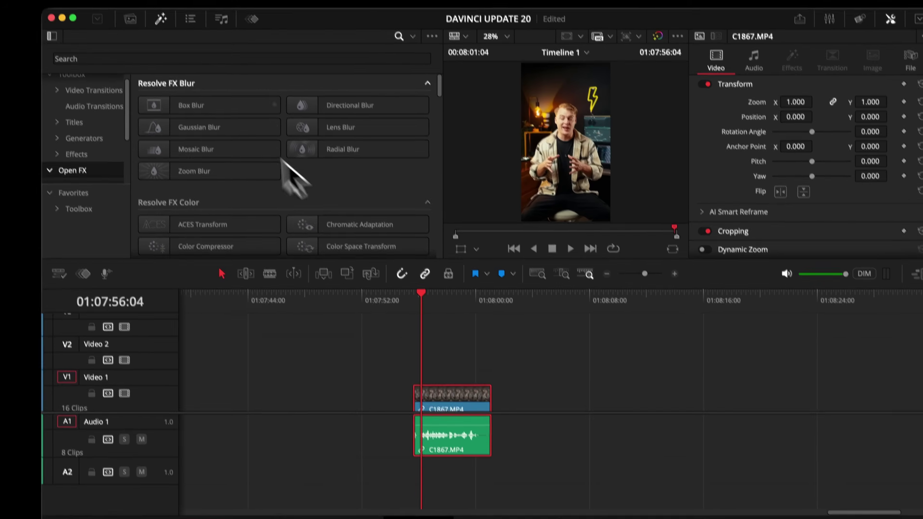
Step: Find the Warper effect with the search term "warper" and apply it to the C1867.MP4 clip
click(202, 59)
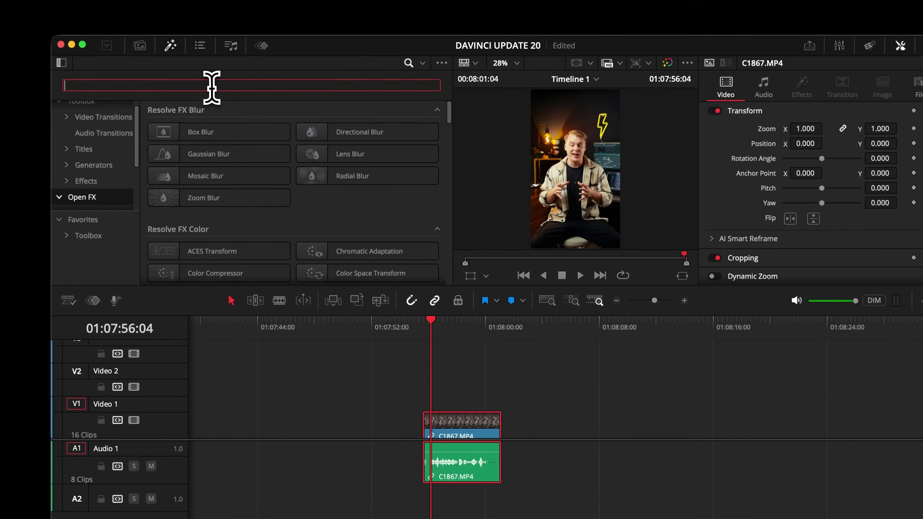
text(warper)
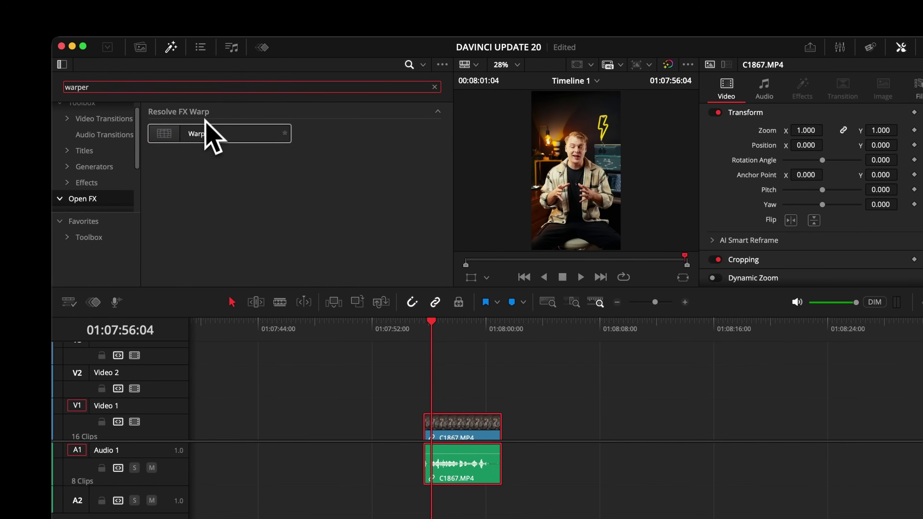
drag(209, 132, 451, 427)
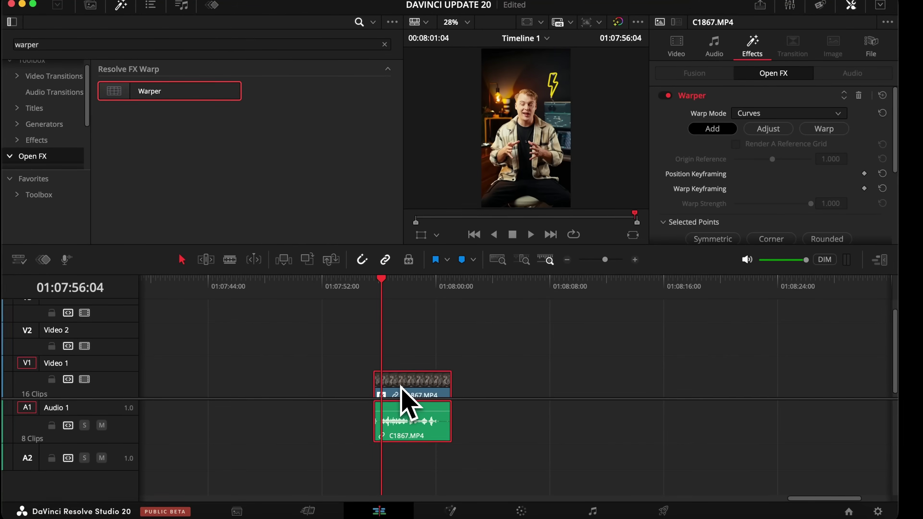
Step: Turn on the Open FX Overlay in the viewer and set the Warper's Warp Mode to Points
click(436, 235)
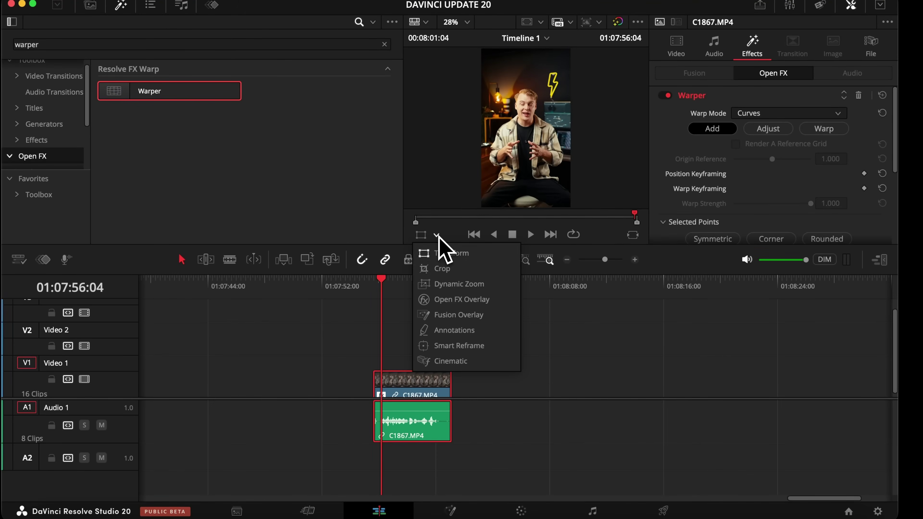
click(447, 307)
click(734, 158)
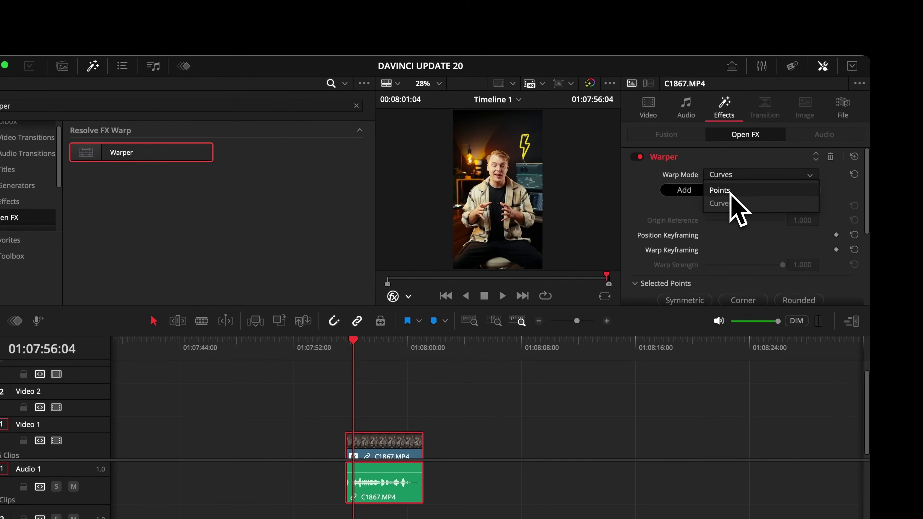
click(737, 176)
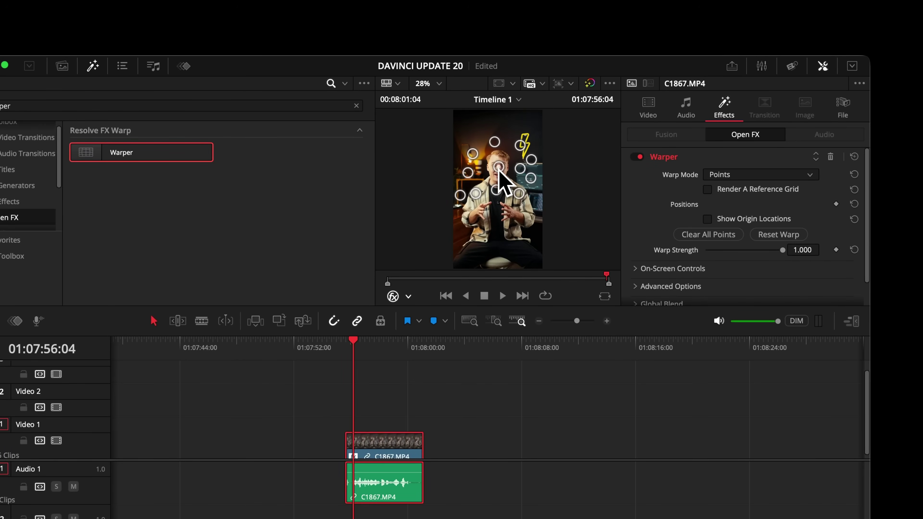
Step: Distort the presenter's face and surroundings with warp points, keyframe the positions at 01:07:56:04 and 01:07:57:03, and play back the animation
mouse_move(499, 169)
mouse_down()
mouse_move(496, 181)
mouse_move(500, 169)
mouse_up()
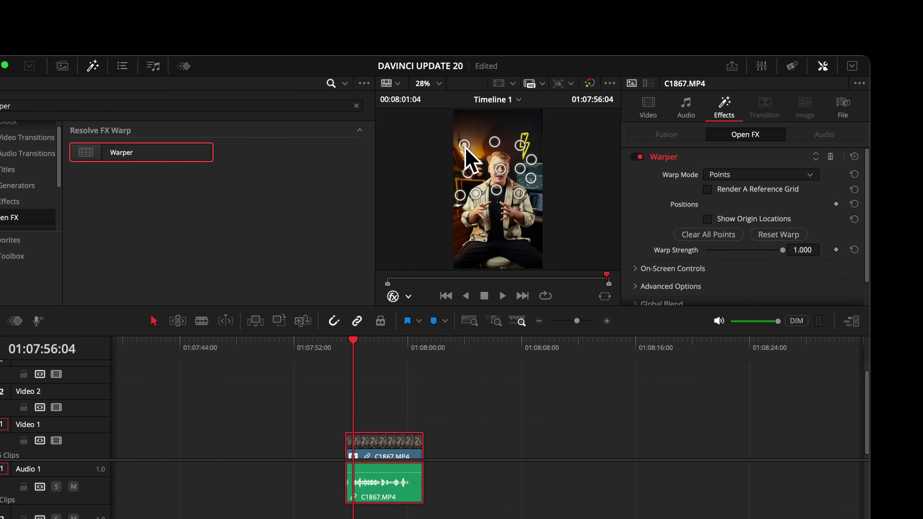
drag(464, 146, 463, 144)
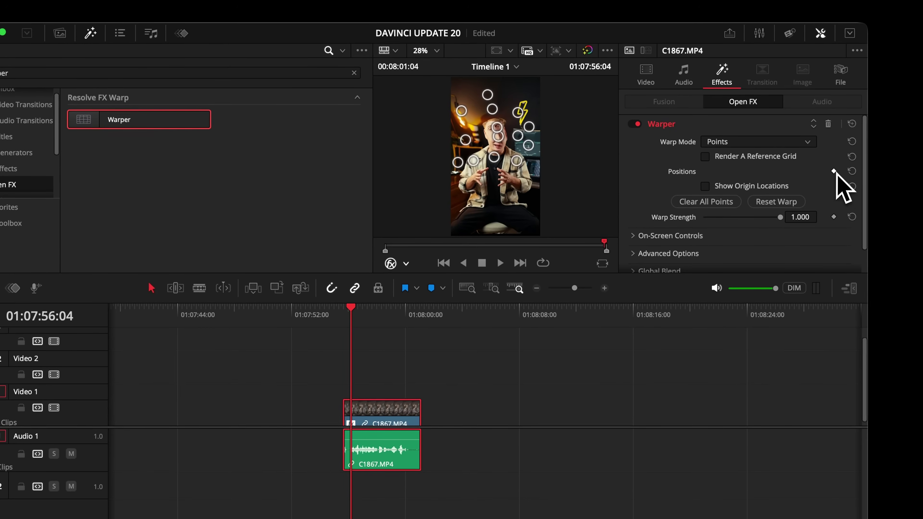
click(367, 341)
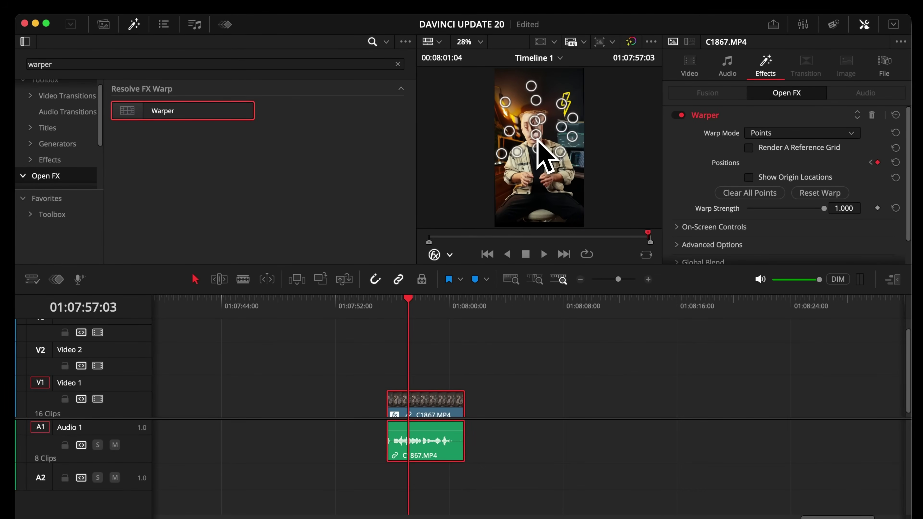
click(400, 307)
key(space)
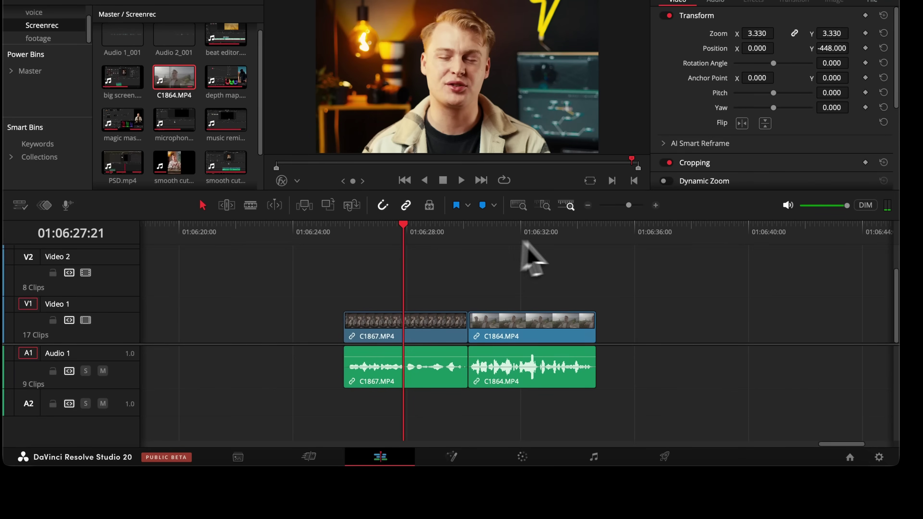
Step: Play C1867.MP4 and C1864.MP4 in sequence to compare how their dialogue sounds
click(362, 235)
key(space)
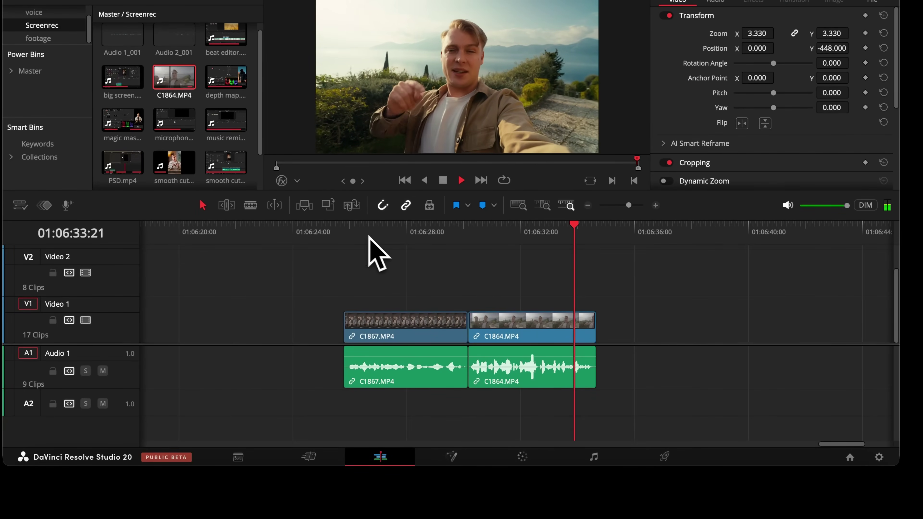
key(space)
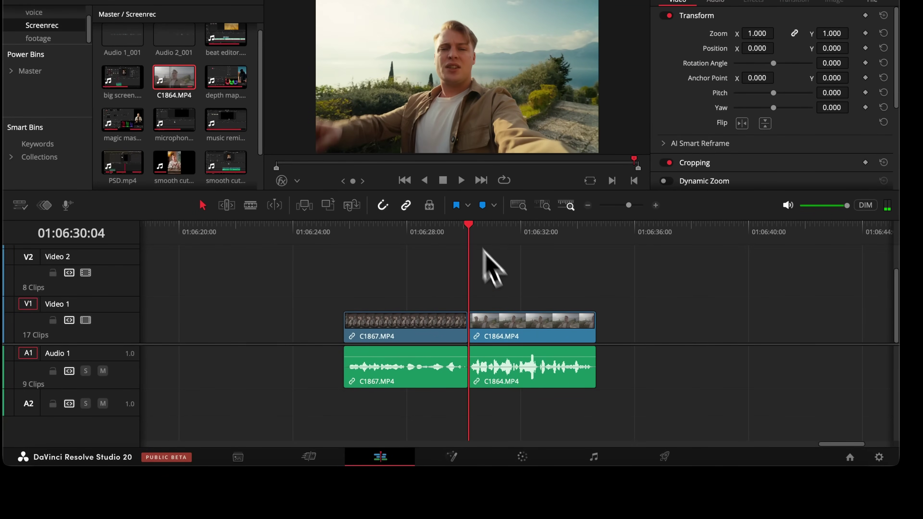
Step: On the Fairlight page, capture the dialogue profile of the C1867.MP4 audio clip with the AI Dialogue Matcher
click(583, 457)
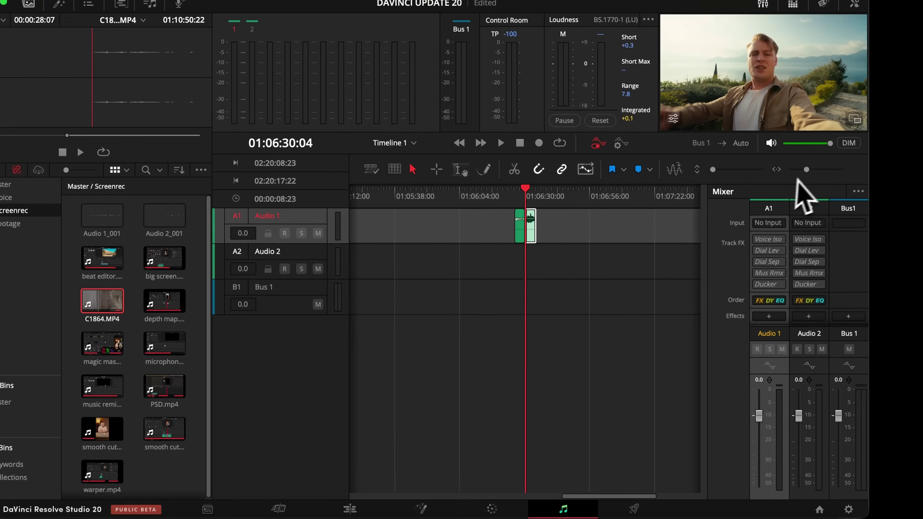
drag(807, 170, 813, 169)
click(493, 231)
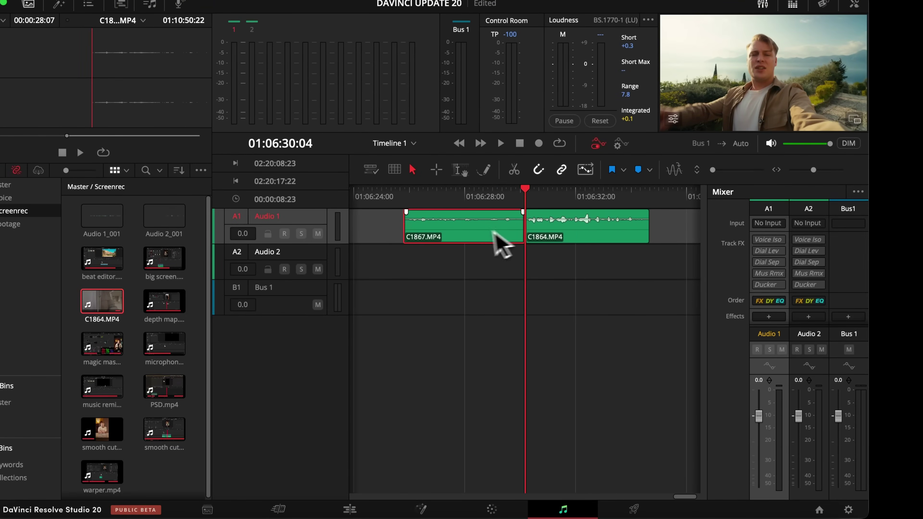
right_click(472, 233)
mouse_move(528, 348)
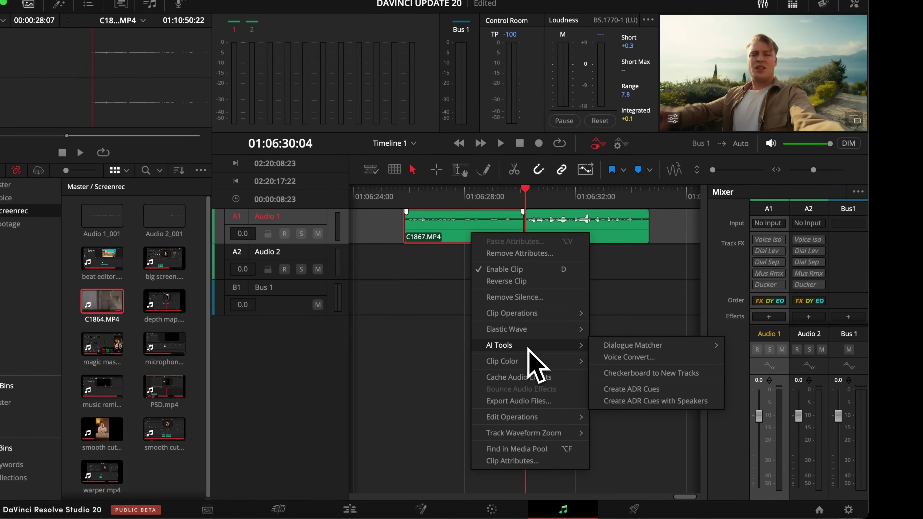
mouse_move(611, 348)
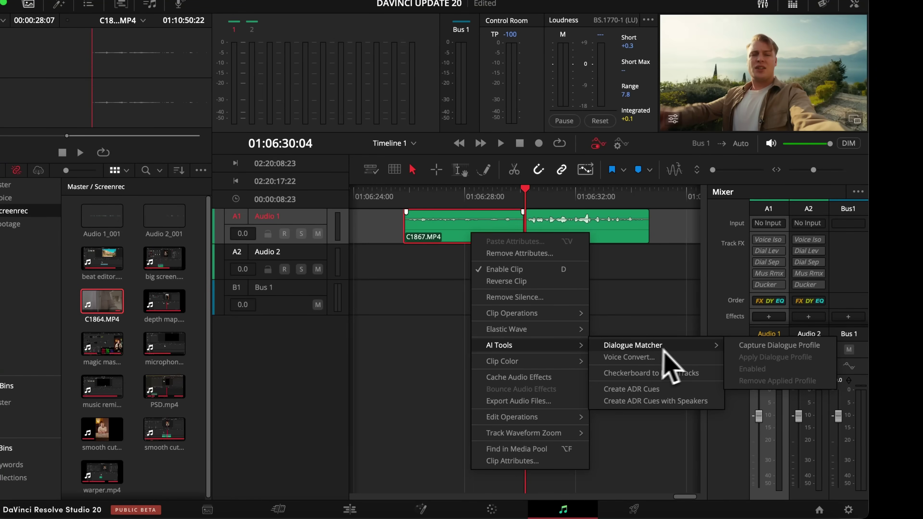
click(750, 346)
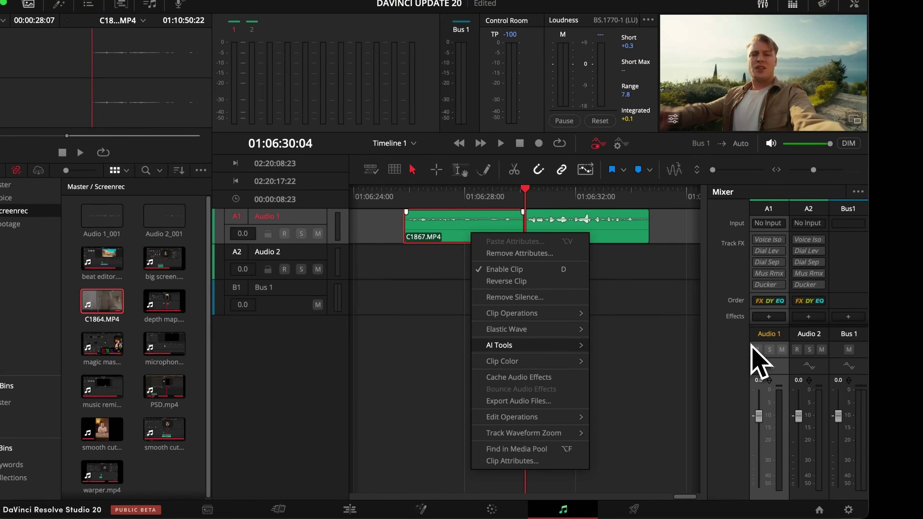
Step: Apply the captured dialogue profile to the C1864.MP4 audio clip and play both clips from the start of C1867.MP4
click(610, 234)
right_click(609, 235)
mouse_move(666, 348)
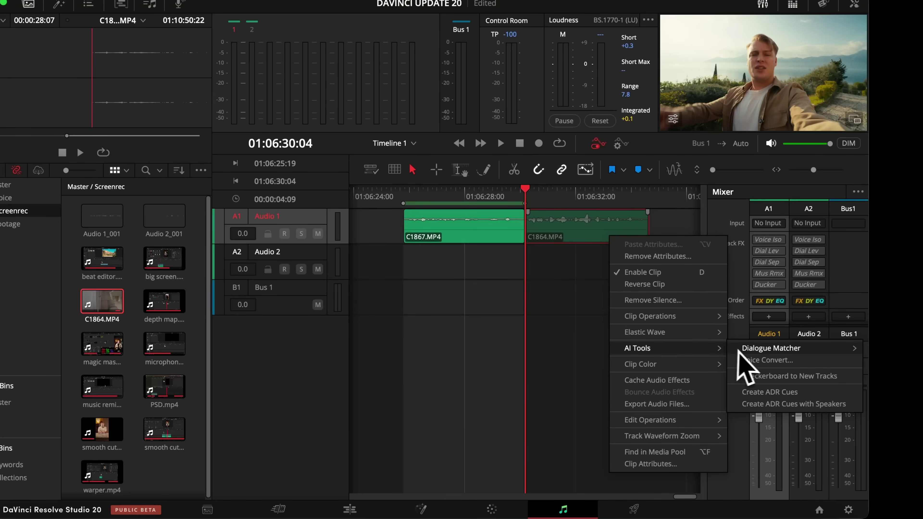
mouse_move(745, 352)
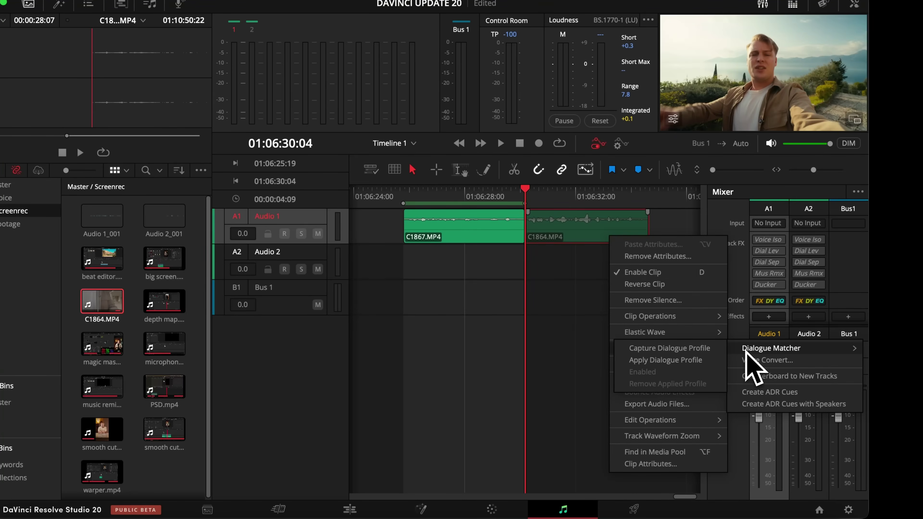
click(689, 361)
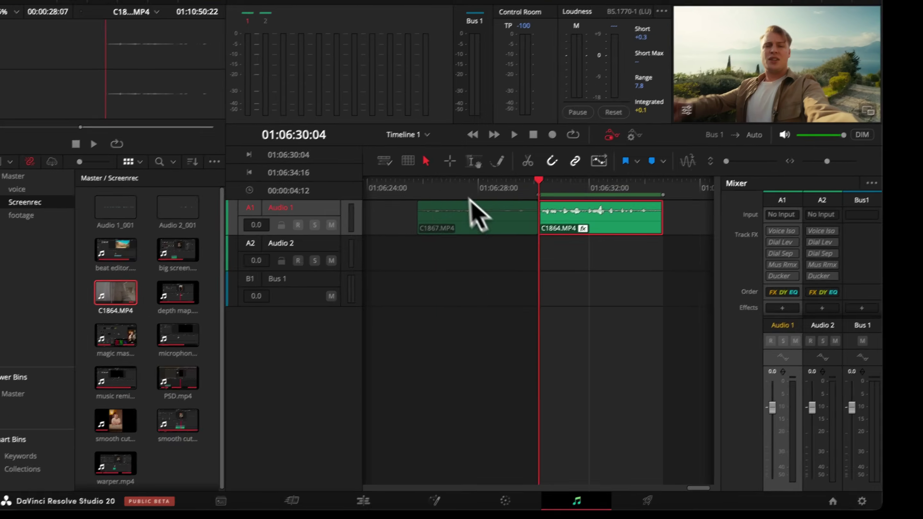
click(423, 195)
key(space)
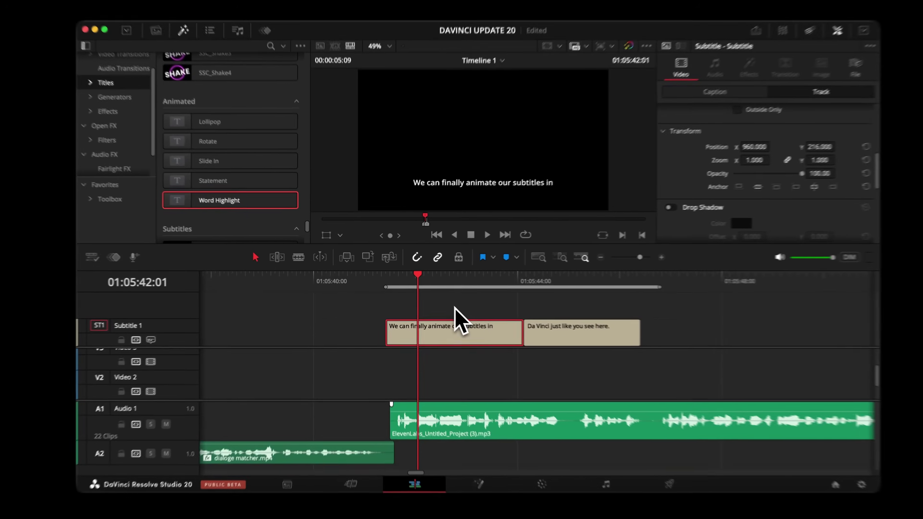
Step: Apply the animated Word Highlight title to the Subtitle 1 track and play back the subtitles
click(463, 309)
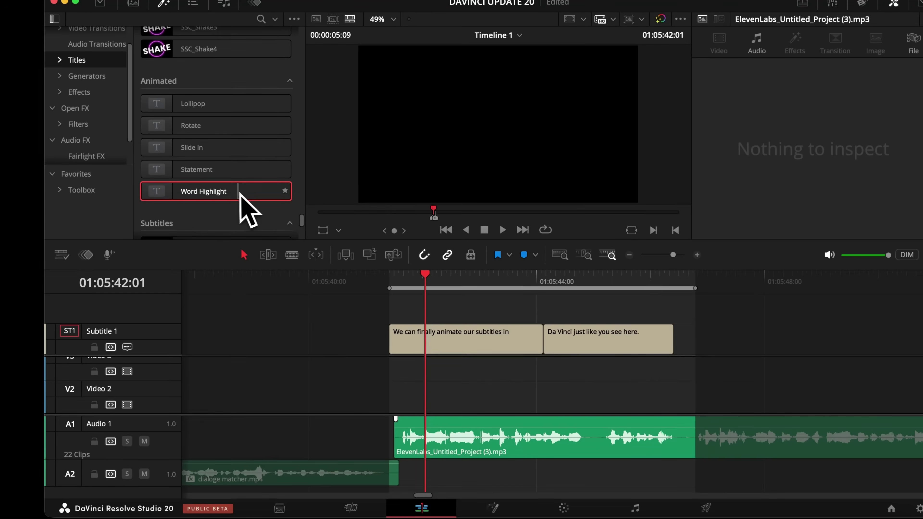
drag(240, 194, 158, 342)
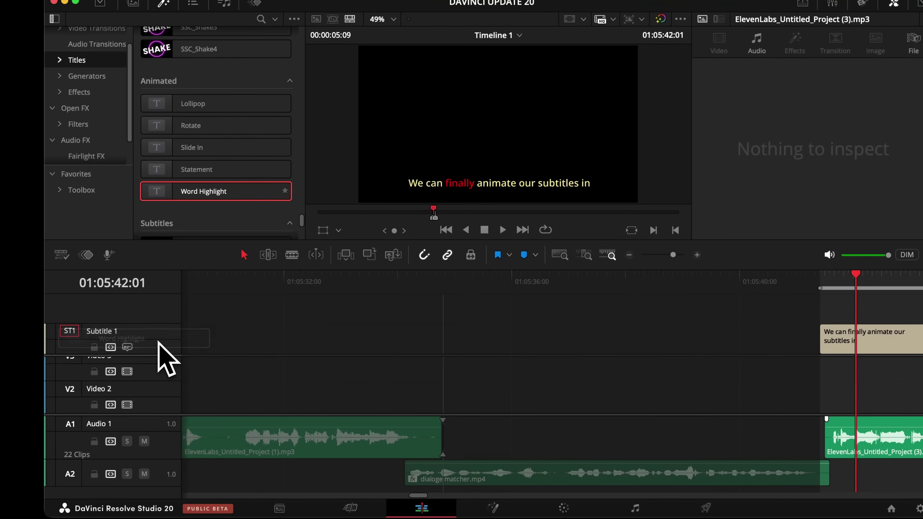
scroll(276, 336, right, 6)
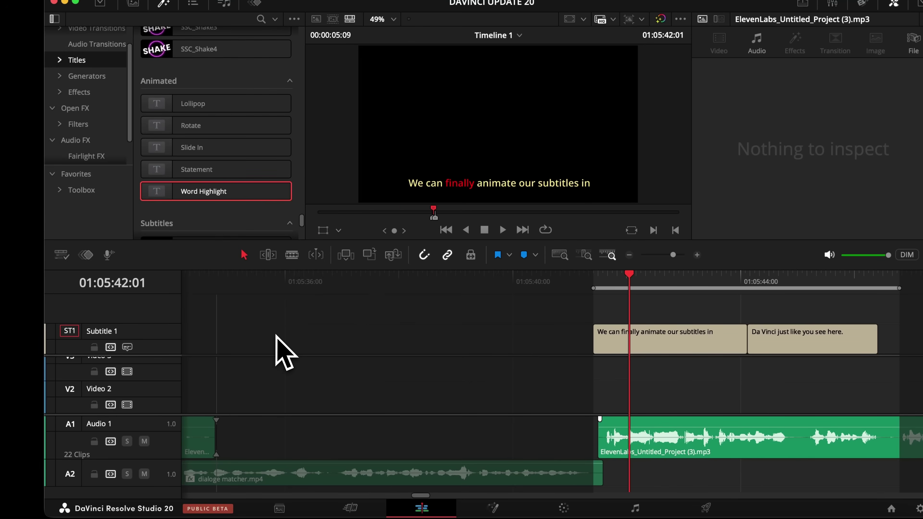
scroll(279, 349, right, 5)
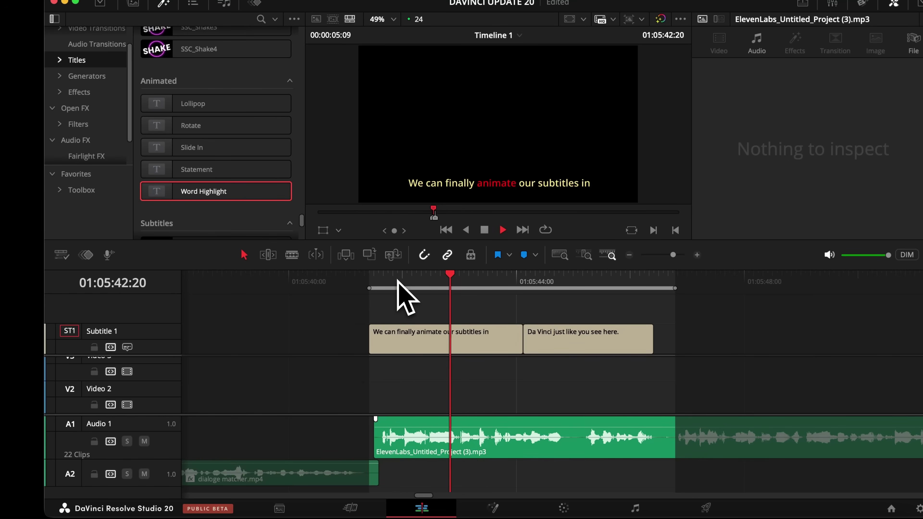
Step: Enable Write On Words for the subtitle track's Word Highlight and set its font to Bebas Neue
click(430, 341)
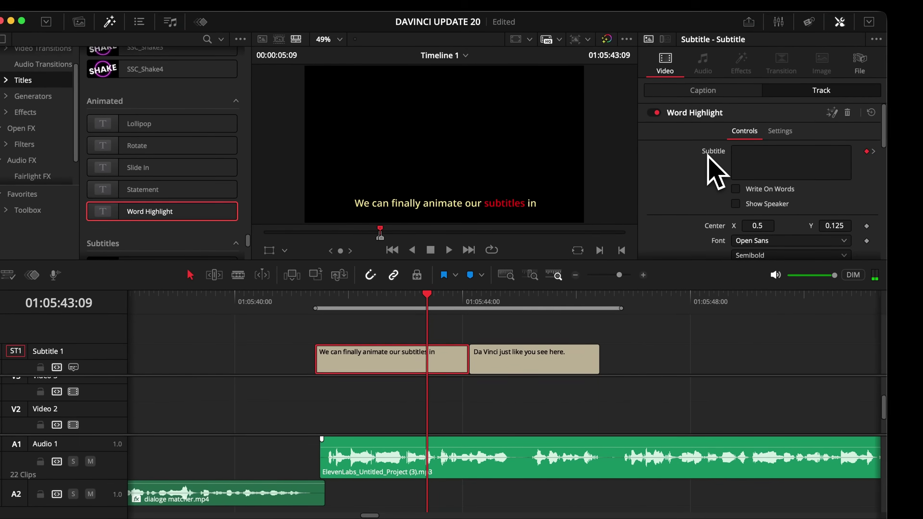
click(733, 189)
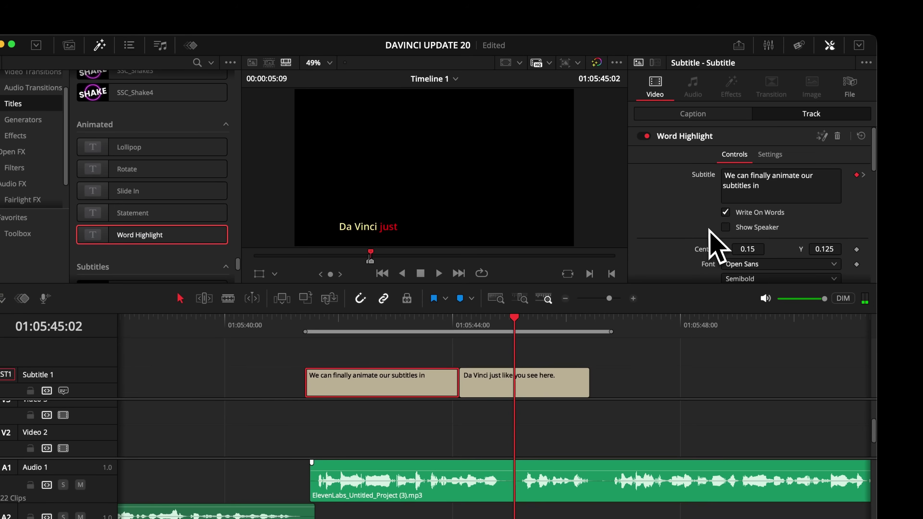
scroll(669, 218, down, 3)
scroll(690, 236, up, 2)
click(768, 171)
click(748, 329)
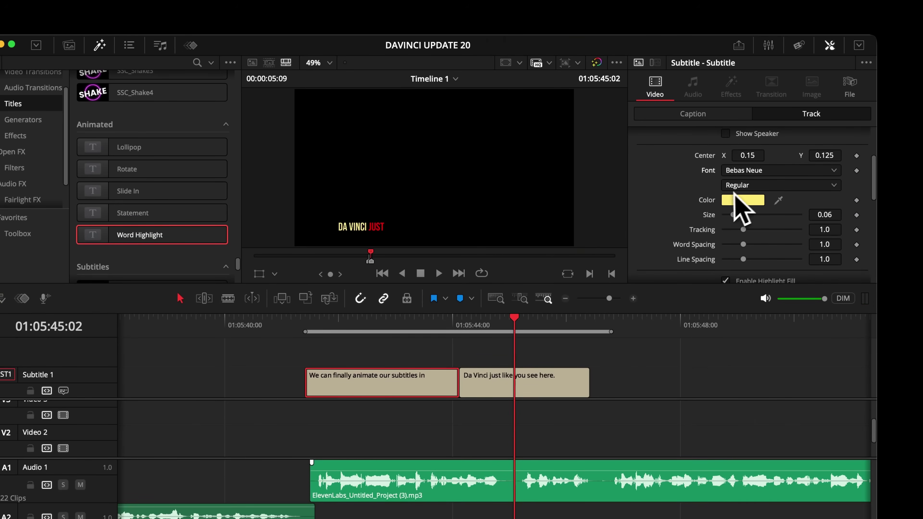
Step: Change the subtitle text color to white
click(735, 199)
click(620, 102)
click(606, 288)
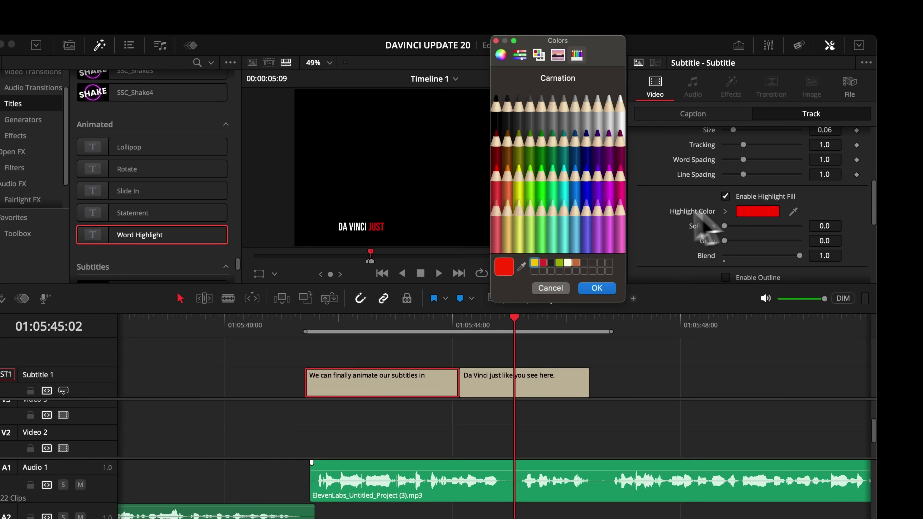
Step: Set the highlight fill color of the subtitle track's Word Highlight animation to yellow
click(596, 288)
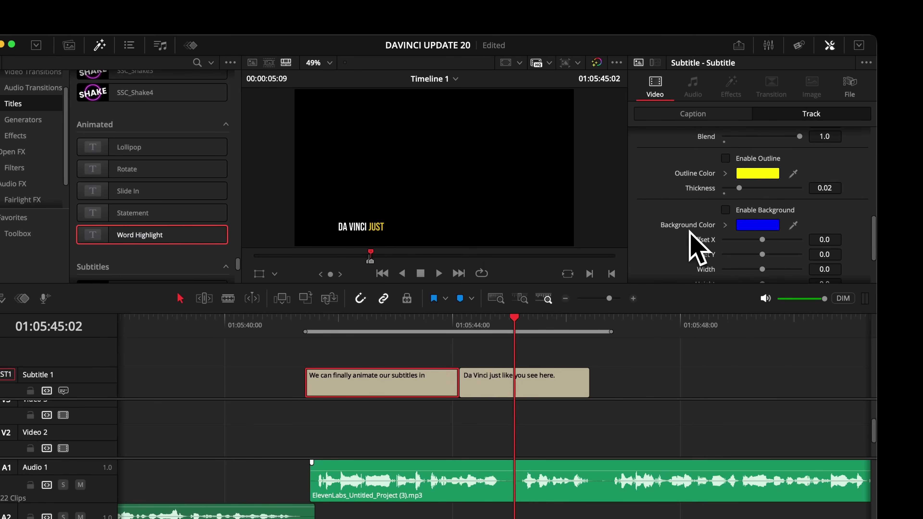
scroll(693, 243, up, 5)
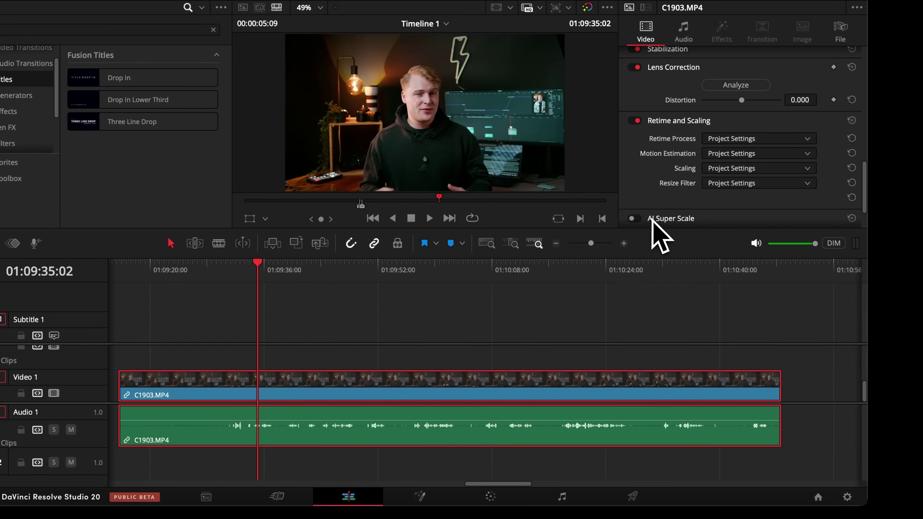
Step: Enable AI Super Scale on the C1903.MP4 clip and set it to 4x Enhanced
scroll(652, 220, down, 3)
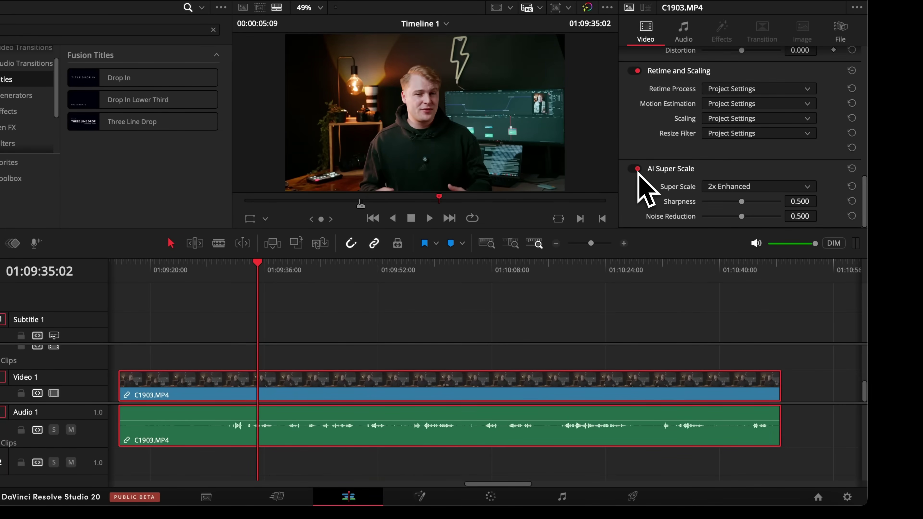
click(730, 186)
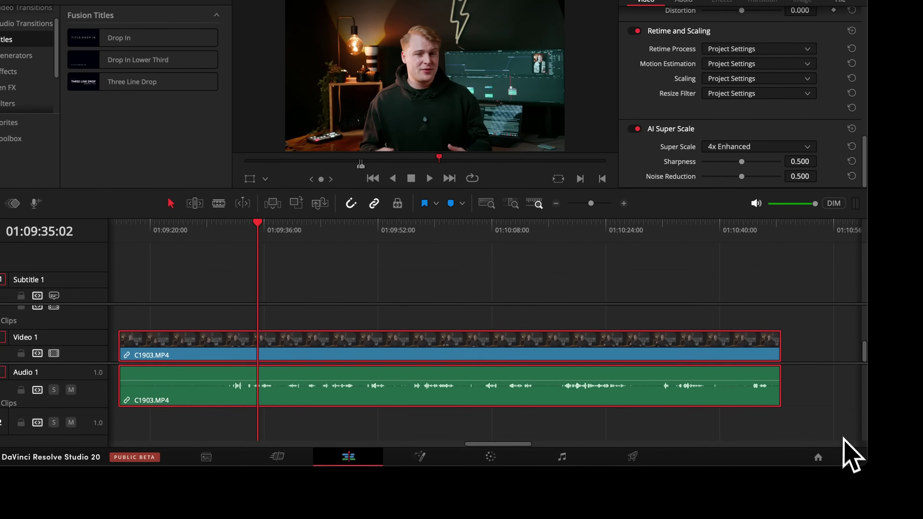
Step: Set a custom timeline resolution with a width of 15360, turn off vertical resolution, and save the project settings
click(846, 456)
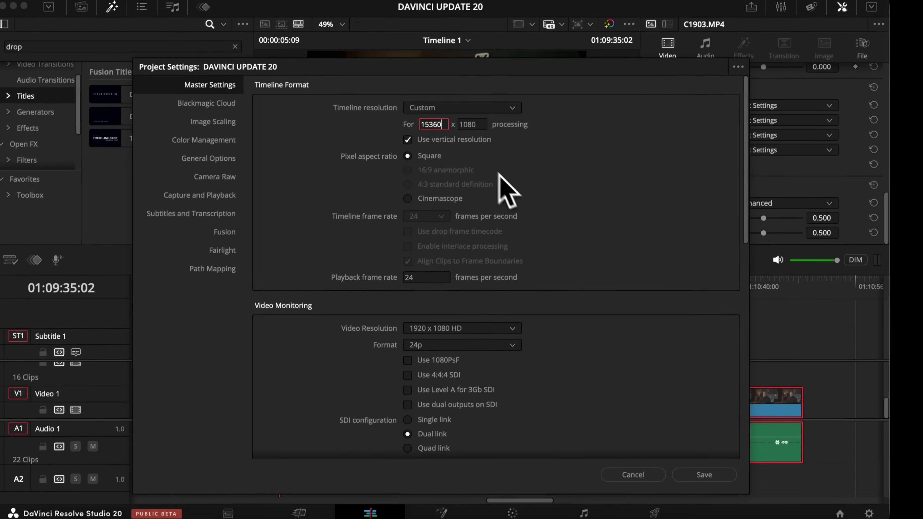
click(501, 66)
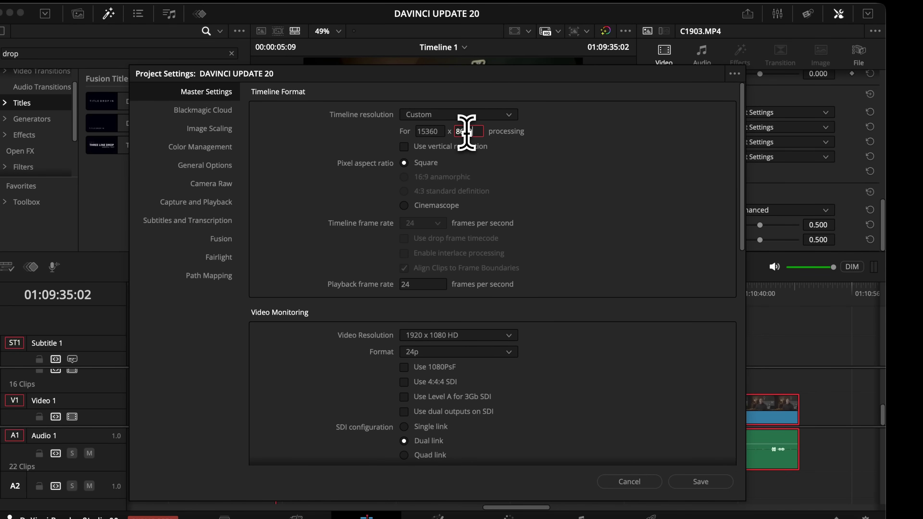
click(700, 481)
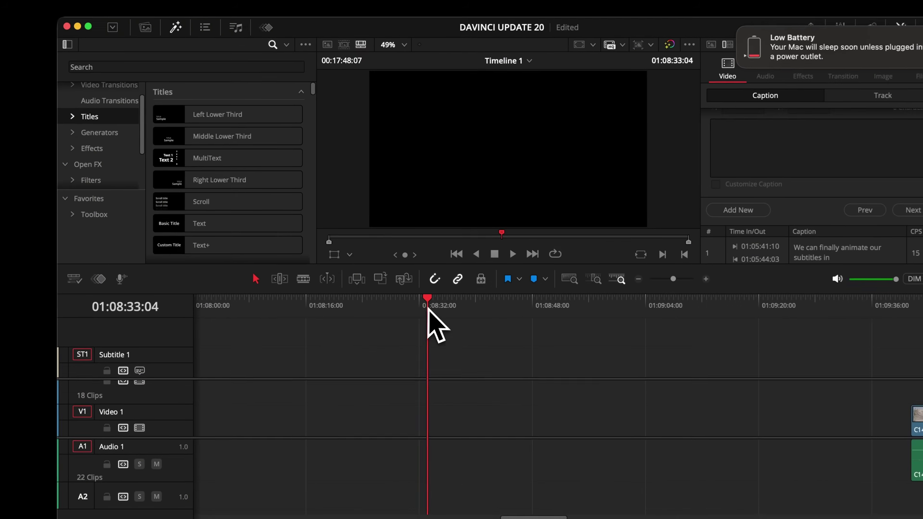
Step: Place a MultiText title on Video 1 at the playhead and give it two text elements, NEW and Textool
drag(205, 157, 450, 415)
drag(421, 385, 423, 404)
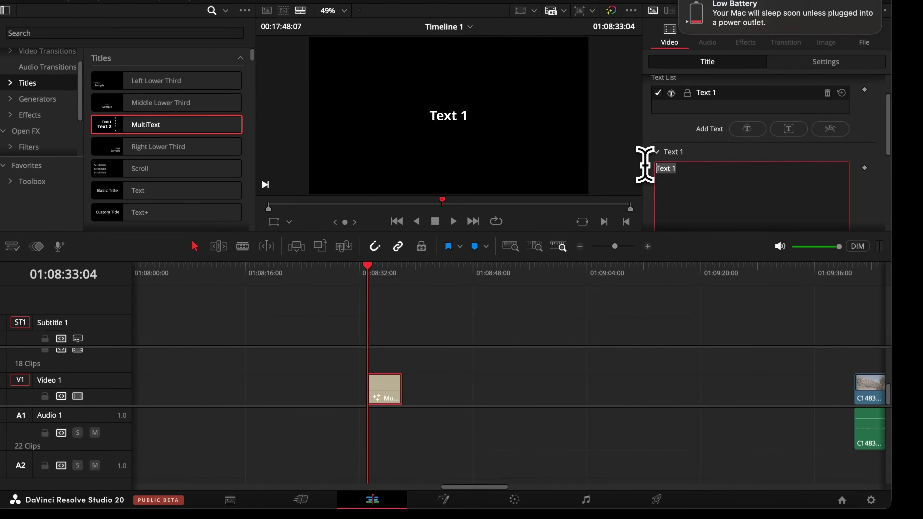
text(W)
click(747, 128)
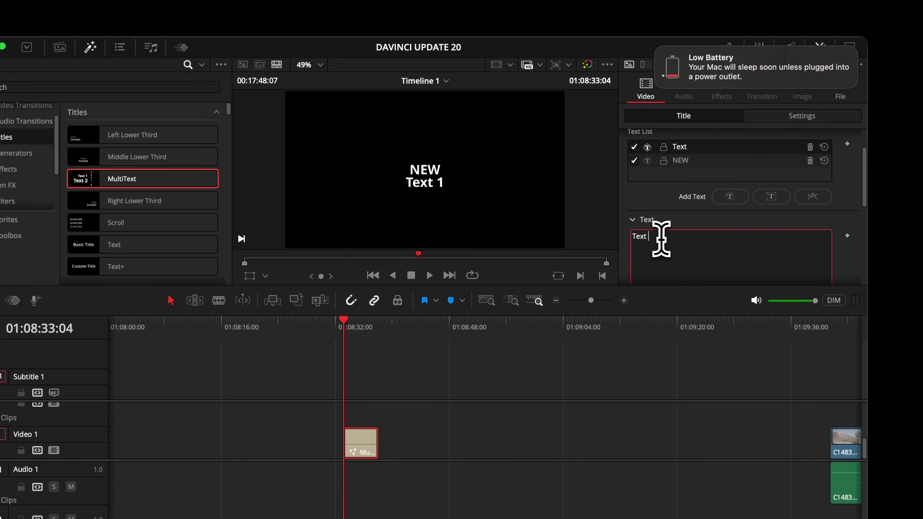
Step: Color the NEW text element yellow and set its font size to 0.1262
click(687, 160)
scroll(687, 183, down, 5)
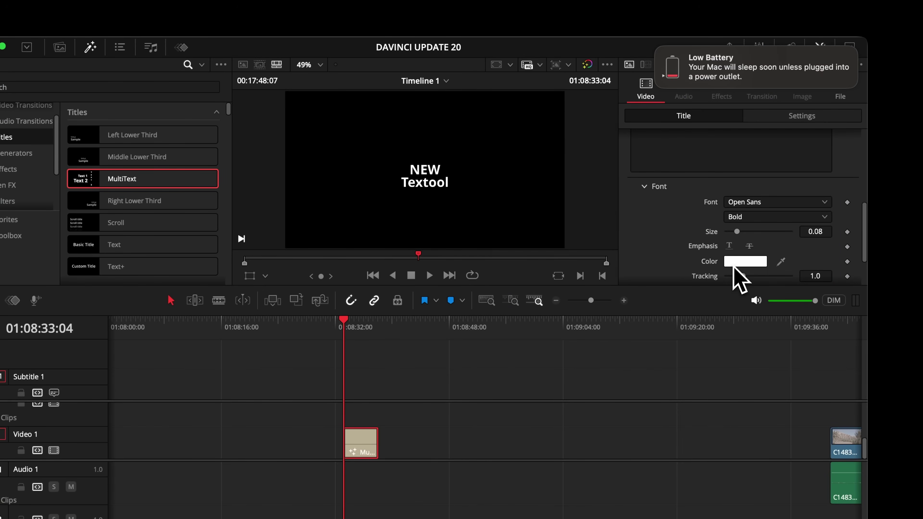
click(733, 264)
click(532, 267)
click(583, 292)
scroll(738, 199, down, 1)
scroll(701, 222, down, 2)
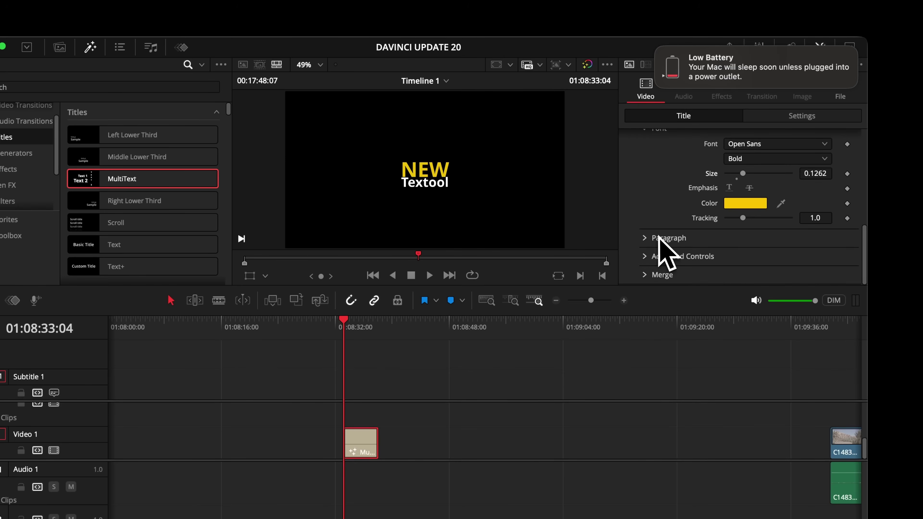
Step: Set the vertical center position of the NEW text element to 0.475 in its layout settings
click(650, 239)
scroll(668, 218, up, 6)
click(684, 148)
scroll(670, 248, down, 2)
scroll(670, 248, down, 1)
drag(814, 229, 792, 210)
scroll(662, 226, up, 4)
scroll(690, 221, down, 5)
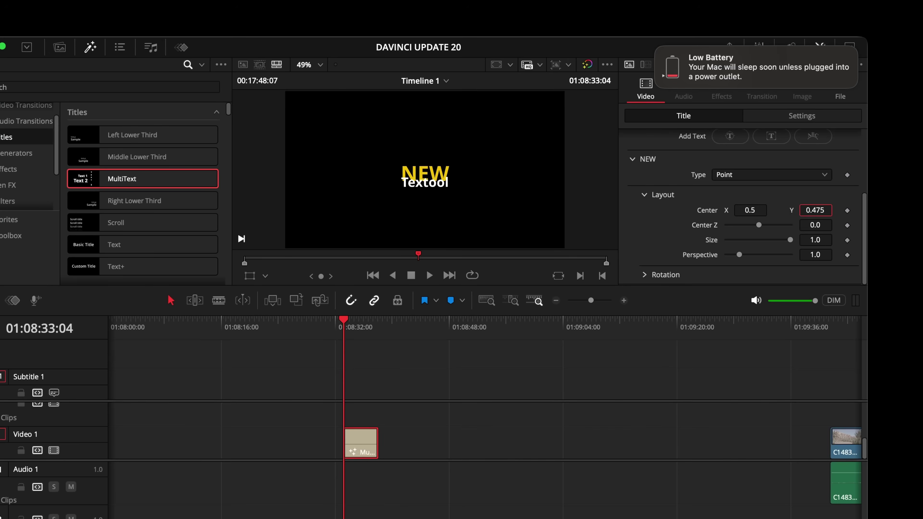
scroll(719, 204, up, 5)
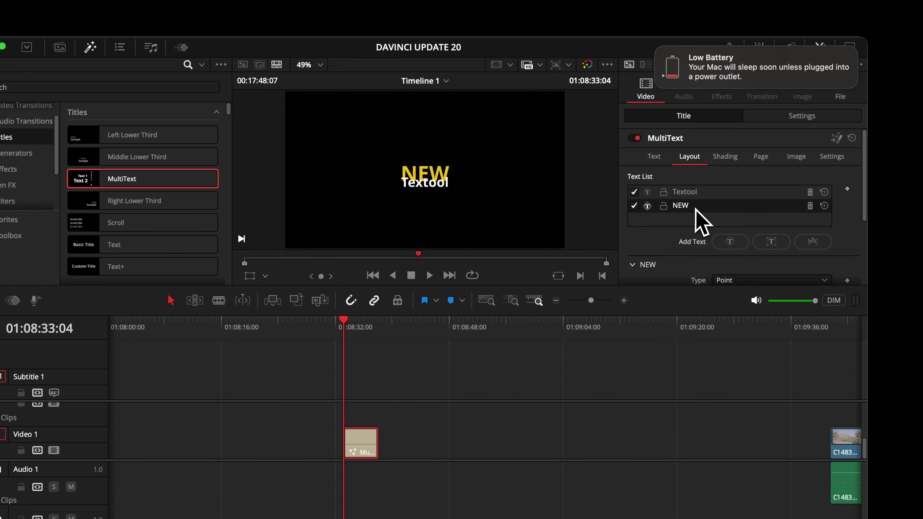
Step: Examine the MultiText title's text list and its options for adding further text elements
mouse_move(694, 208)
mouse_down()
mouse_move(694, 191)
mouse_move(694, 218)
mouse_up()
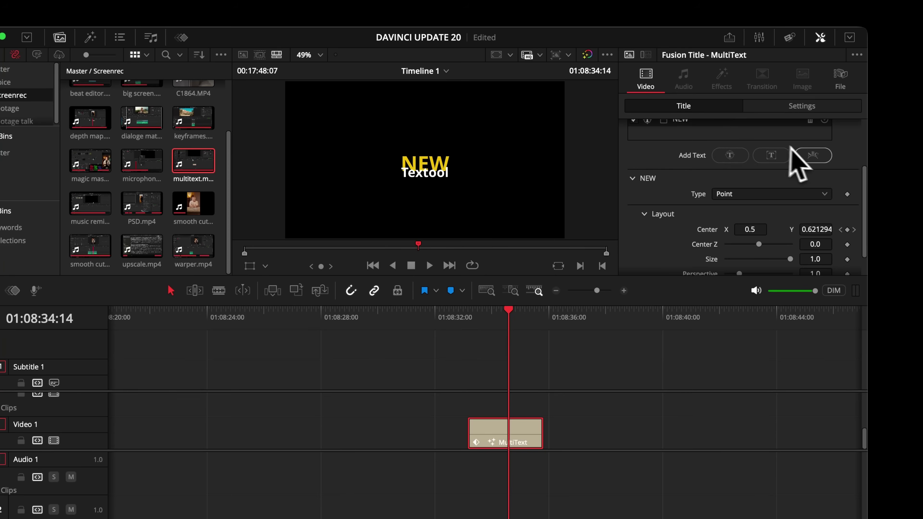
scroll(789, 155, up, 3)
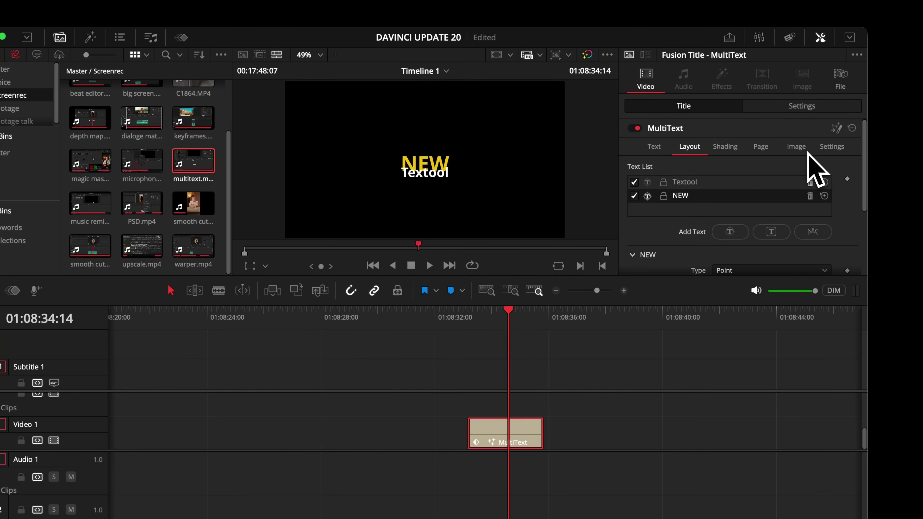
click(813, 231)
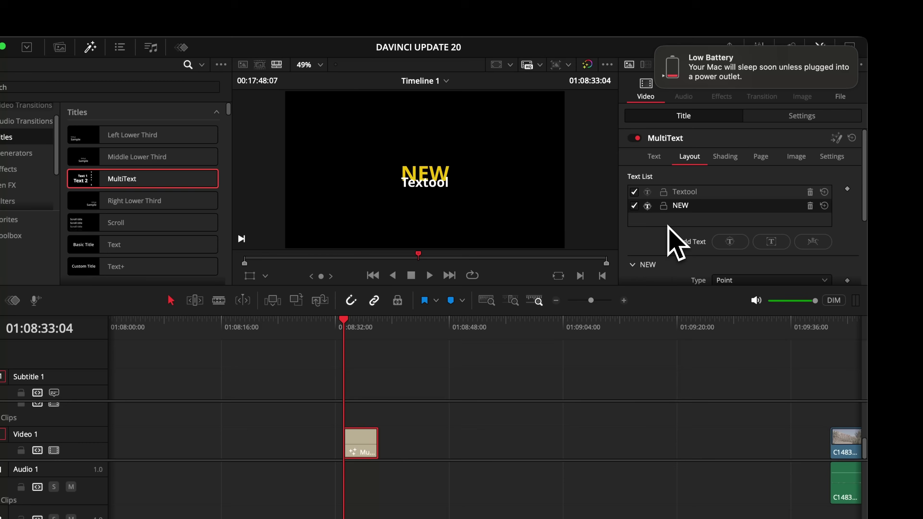
Step: Animate the vertical center position of the NEW text element with keyframes and play the title from its start
scroll(669, 238, down, 3)
click(847, 239)
drag(812, 241, 809, 241)
click(344, 333)
key(space)
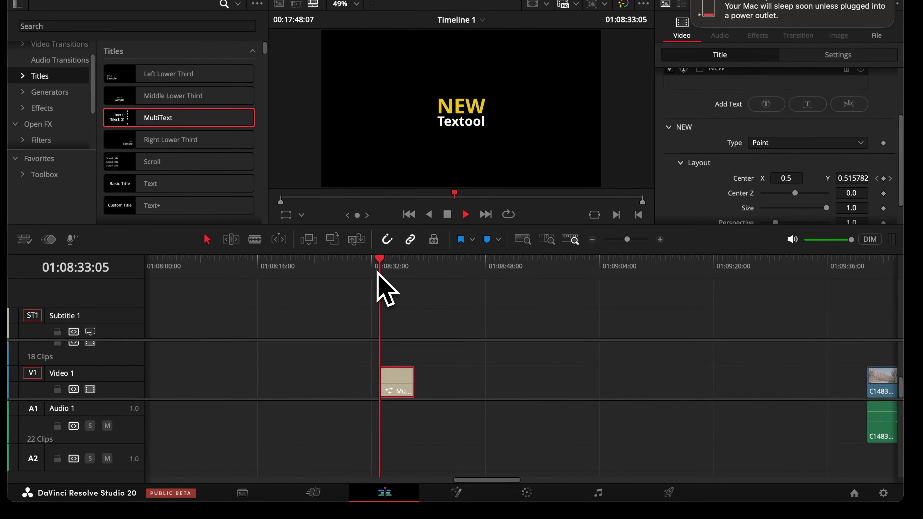
key(space)
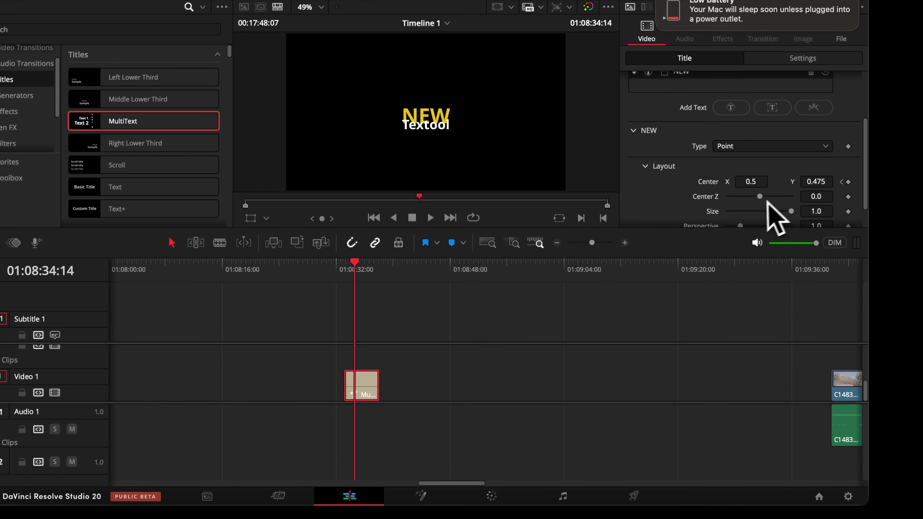
Step: Examine the MultiText clip on the timeline and the Transform keyframe controls in its clip settings
click(625, 243)
drag(540, 378, 478, 395)
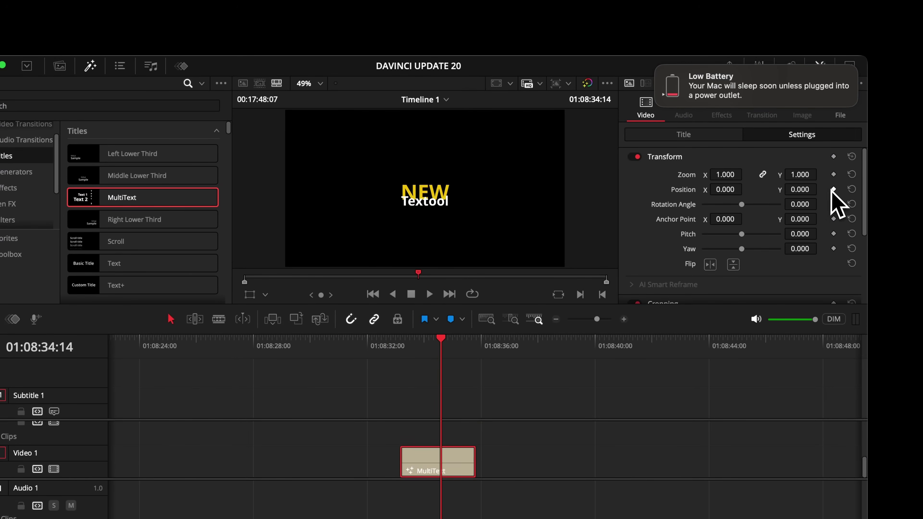
key(space)
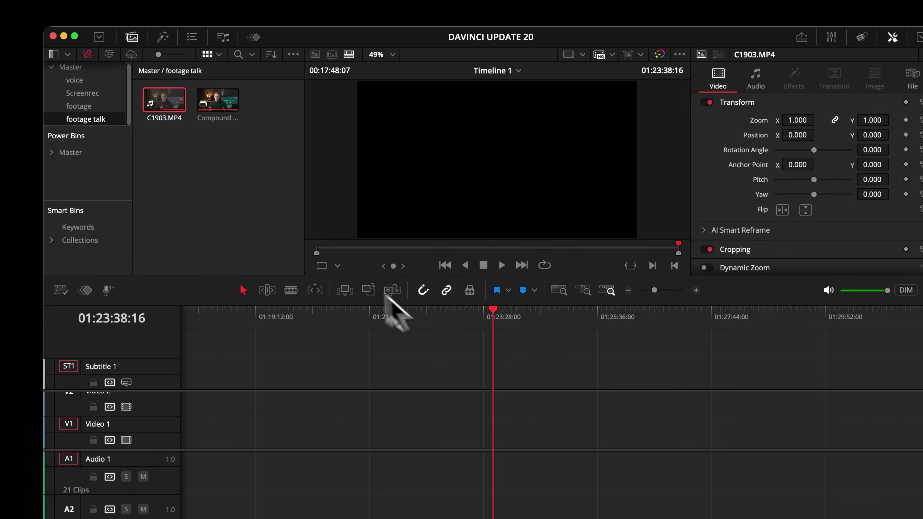
Step: Transcribe the audio of C1903.MP4 with the AI tools, read through the transcript and close it
right_click(159, 107)
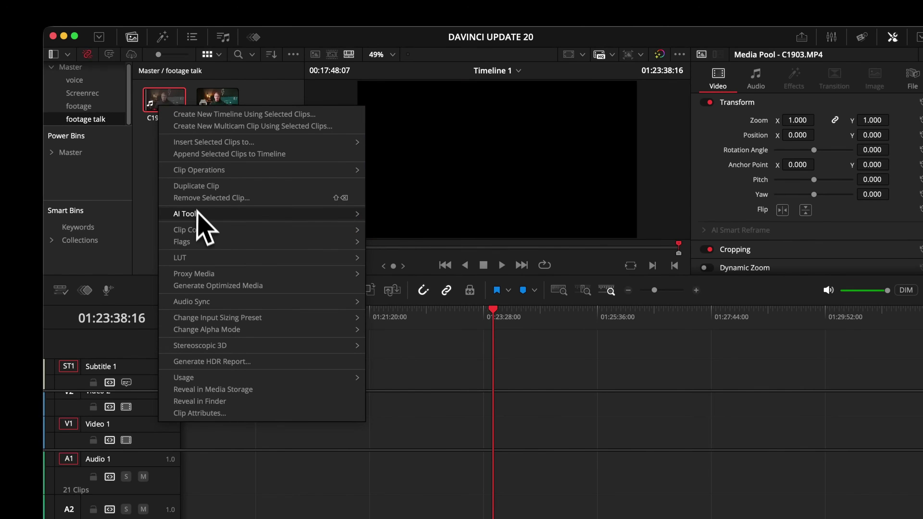
mouse_move(202, 215)
mouse_move(374, 214)
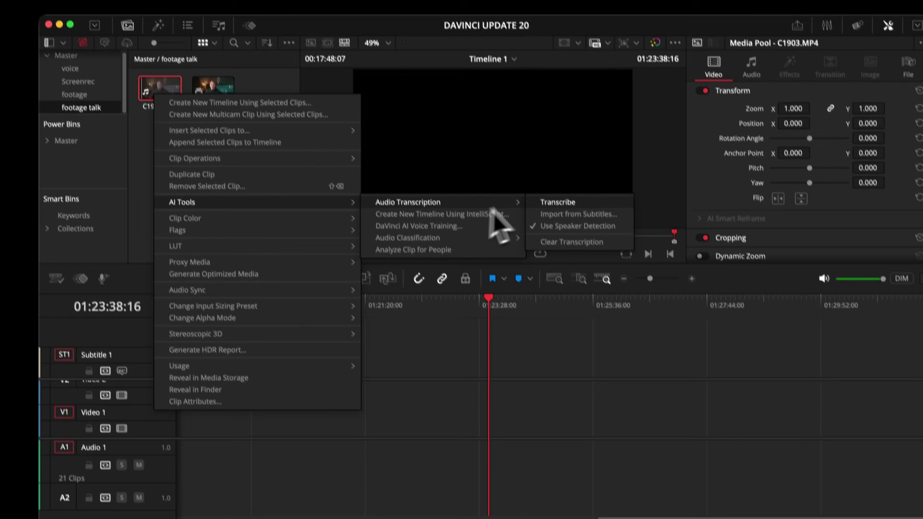
click(547, 171)
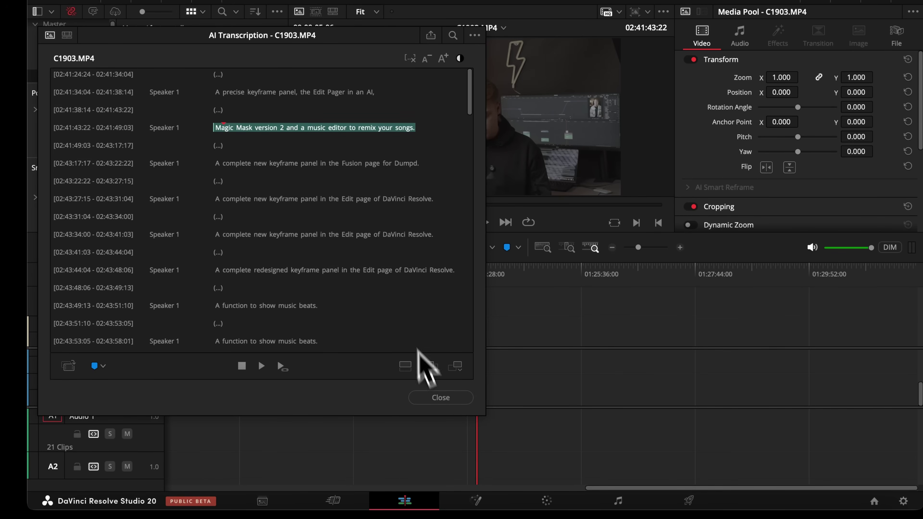
scroll(414, 342, down, 5)
click(435, 397)
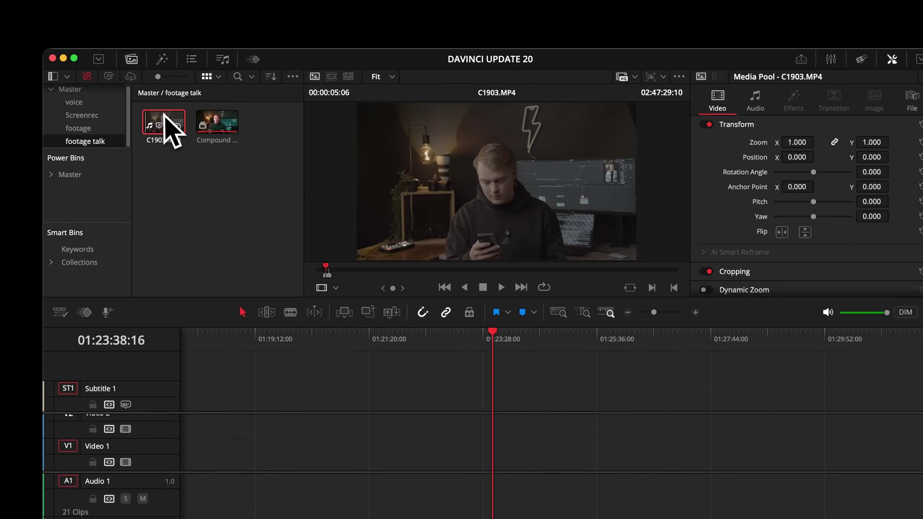
Step: Create a new timeline from C1903.MP4 with IntelliScript, using the plain text script Intro
right_click(162, 98)
mouse_move(243, 224)
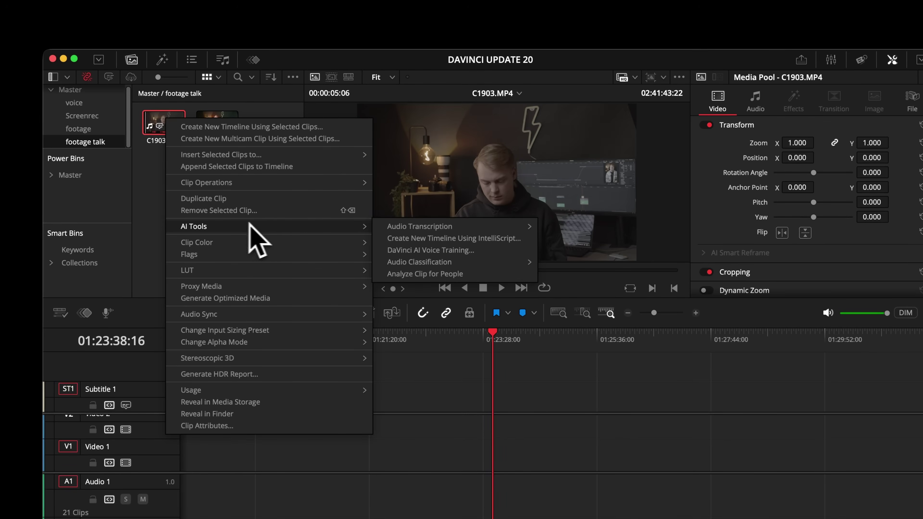
click(480, 239)
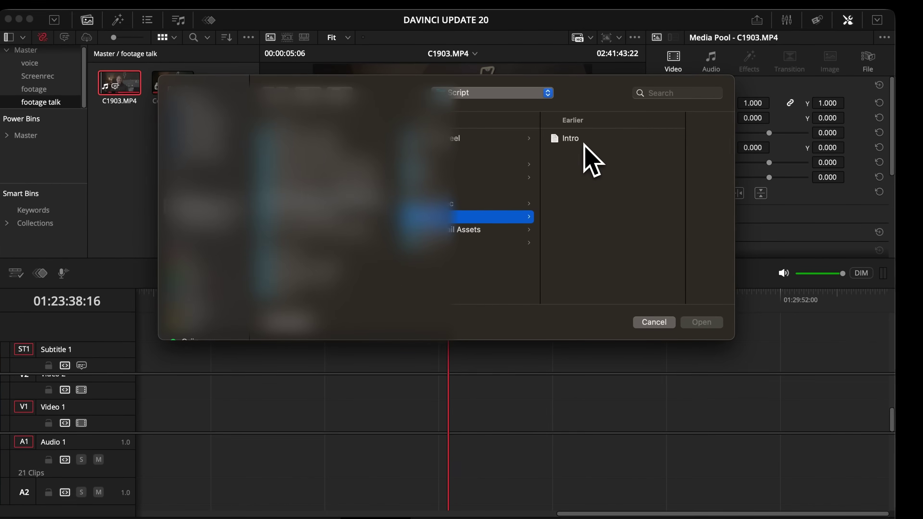
click(628, 181)
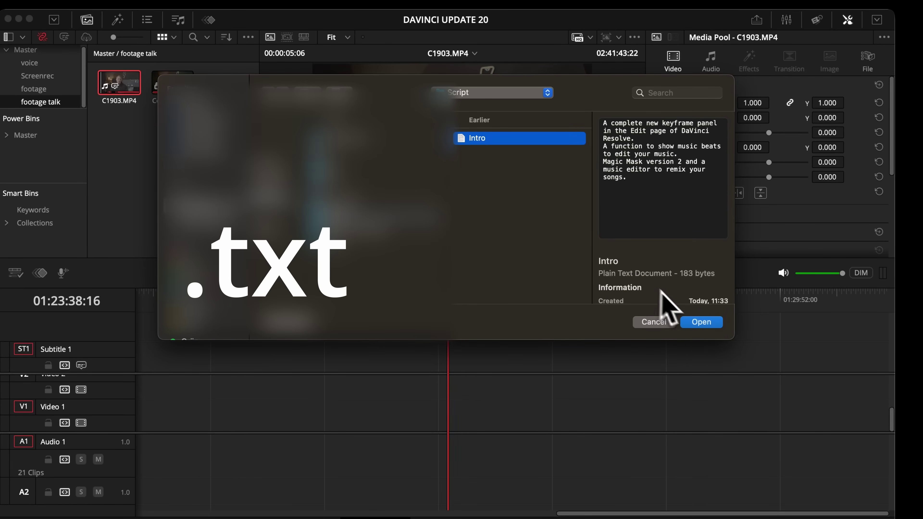
click(701, 322)
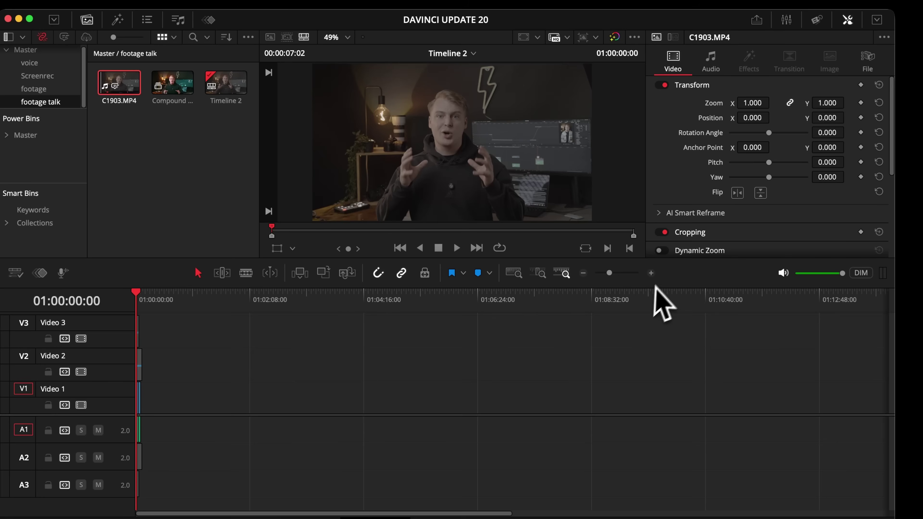
Step: Inspect the clip arrangement on the IntelliScript timeline and play it from the start
click(651, 273)
click(651, 273)
click(652, 273)
click(651, 273)
click(651, 273)
click(651, 273)
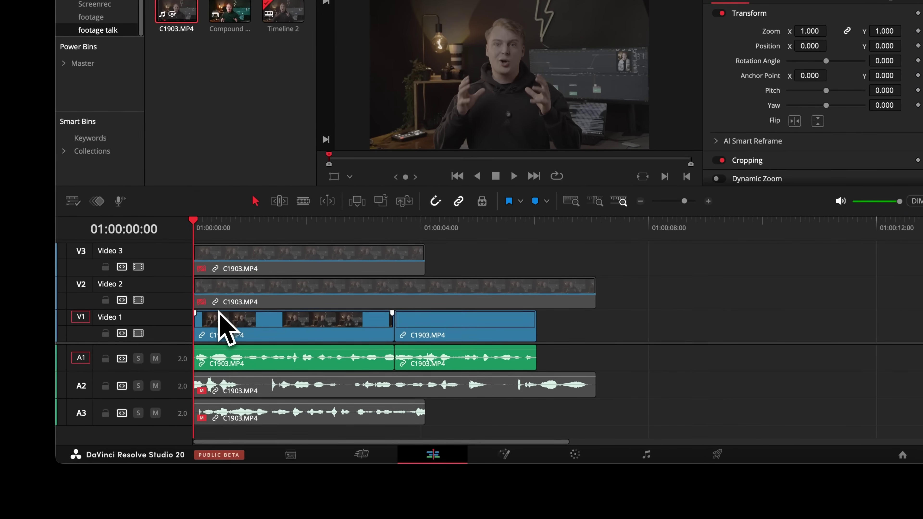
click(216, 289)
key(space)
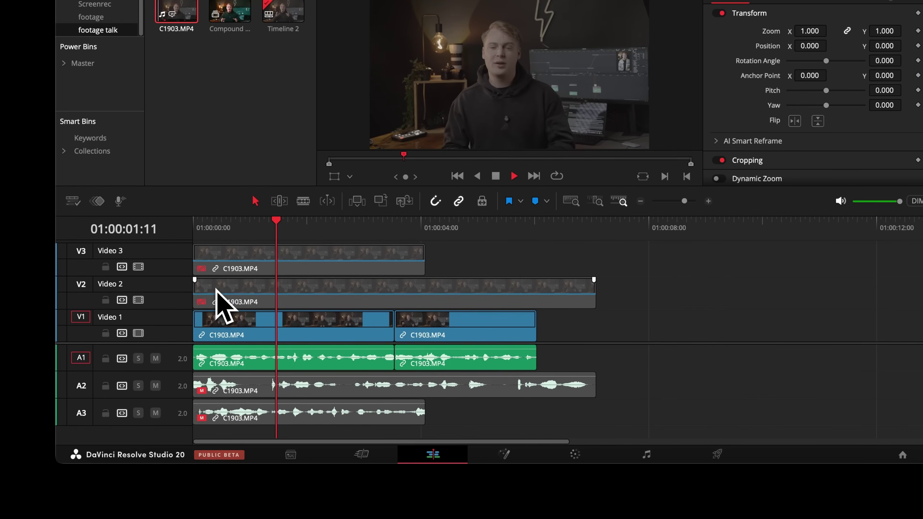